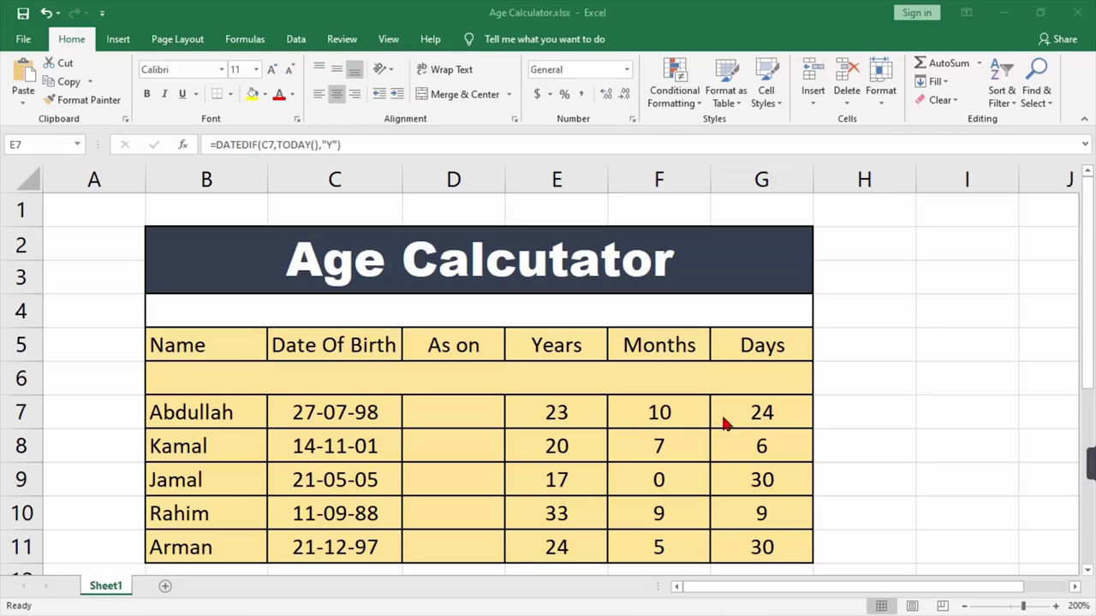
Change row 7's date of birth in C7 from 27-07-98 to 21-07-98.
click(454, 445)
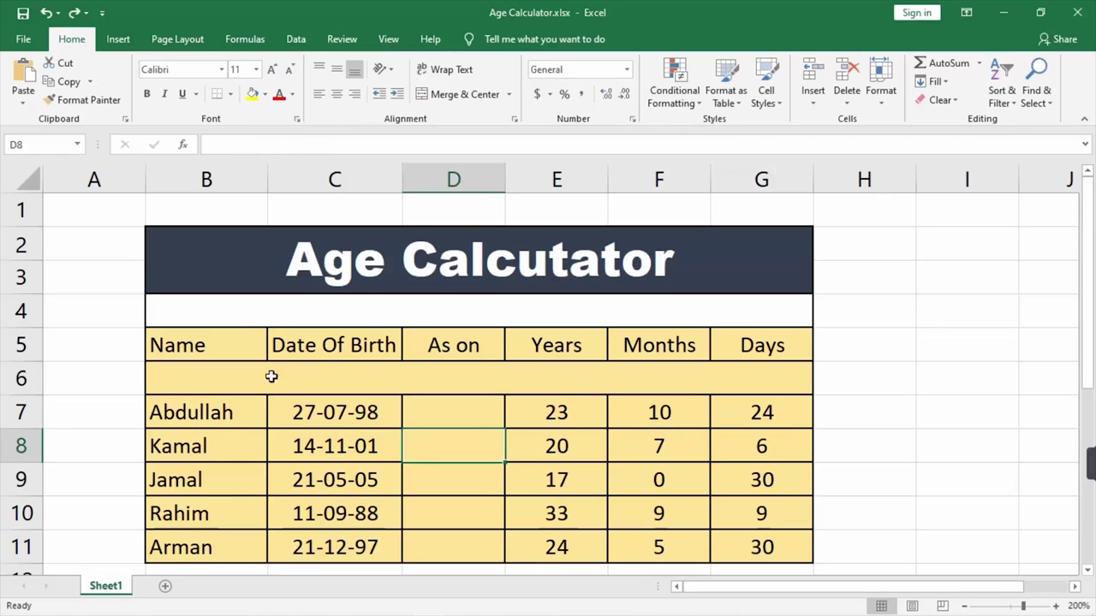
click(315, 414)
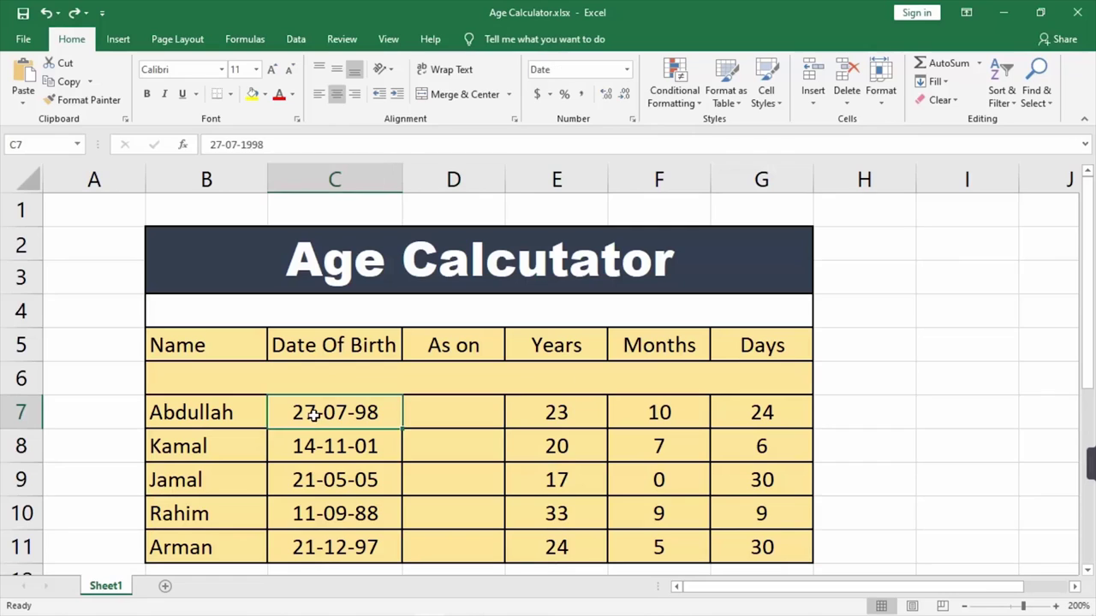
double_click(318, 413)
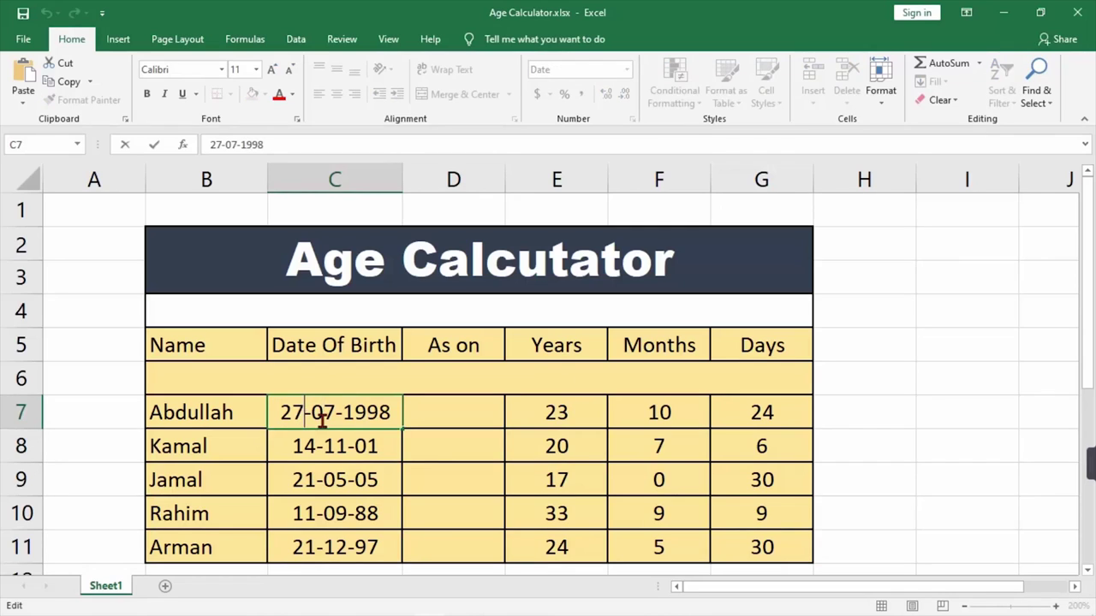
key(BackSpace)
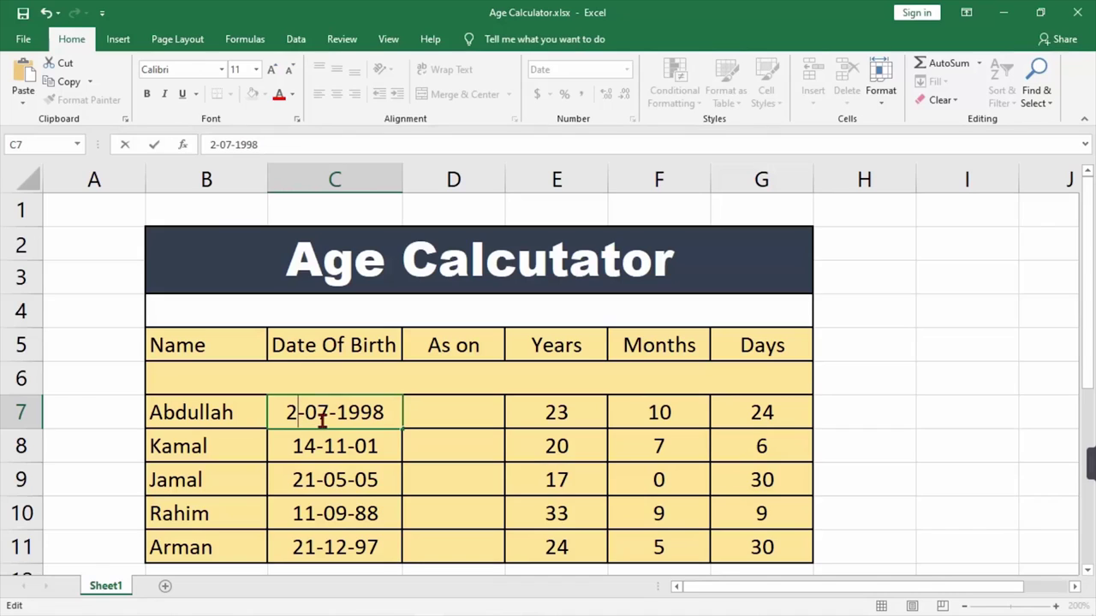
text(1)
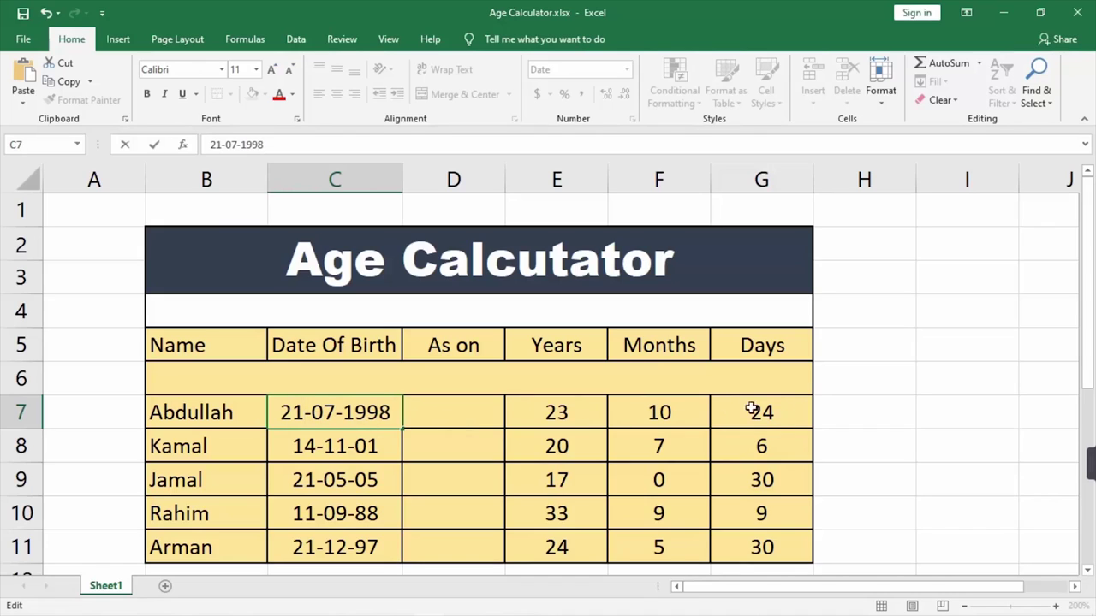
click(434, 446)
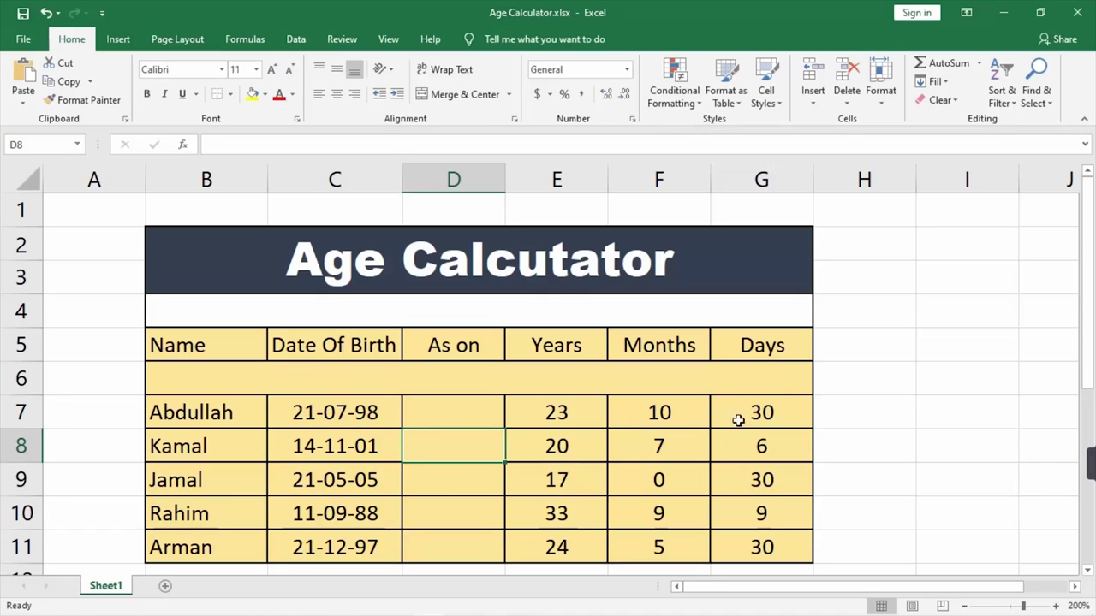
Edit the birth date in C7 from 21-07-1998 to 22-01-2003.
click(313, 413)
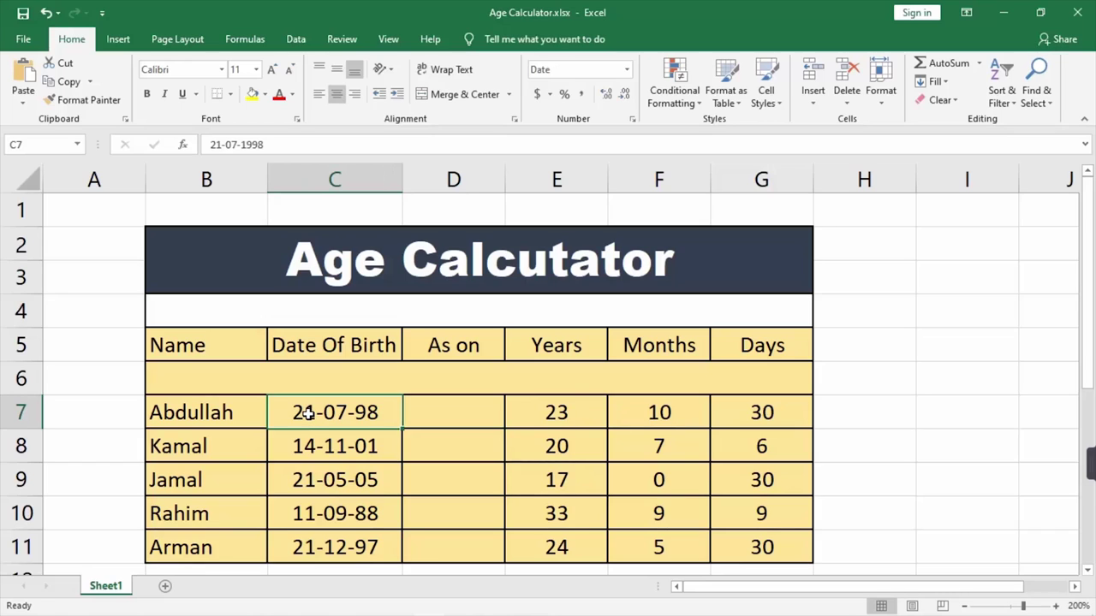
double_click(308, 414)
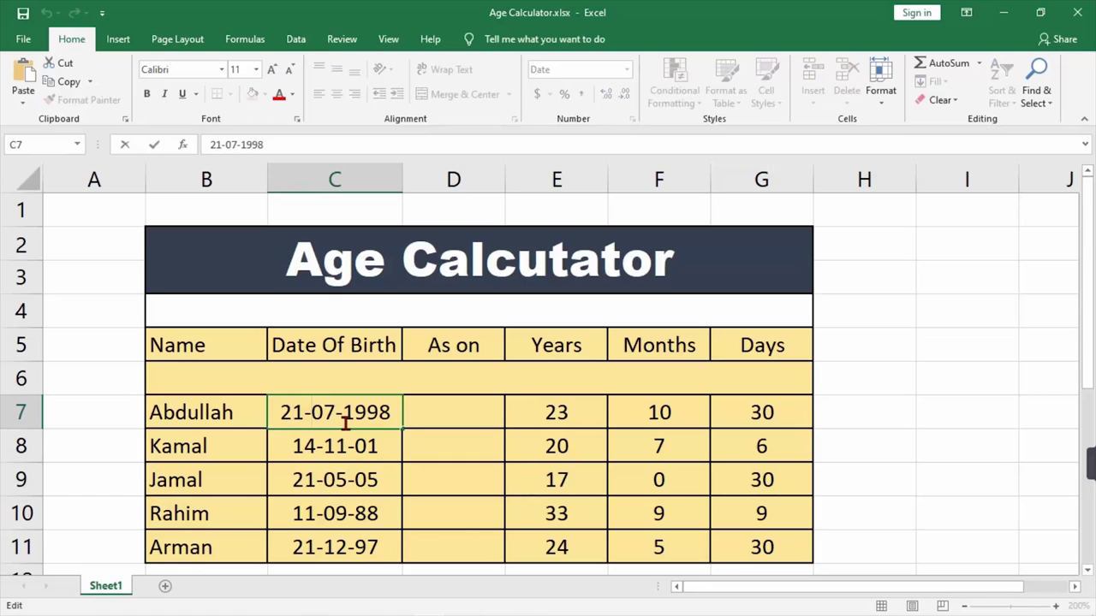
click(305, 415)
key(BackSpace)
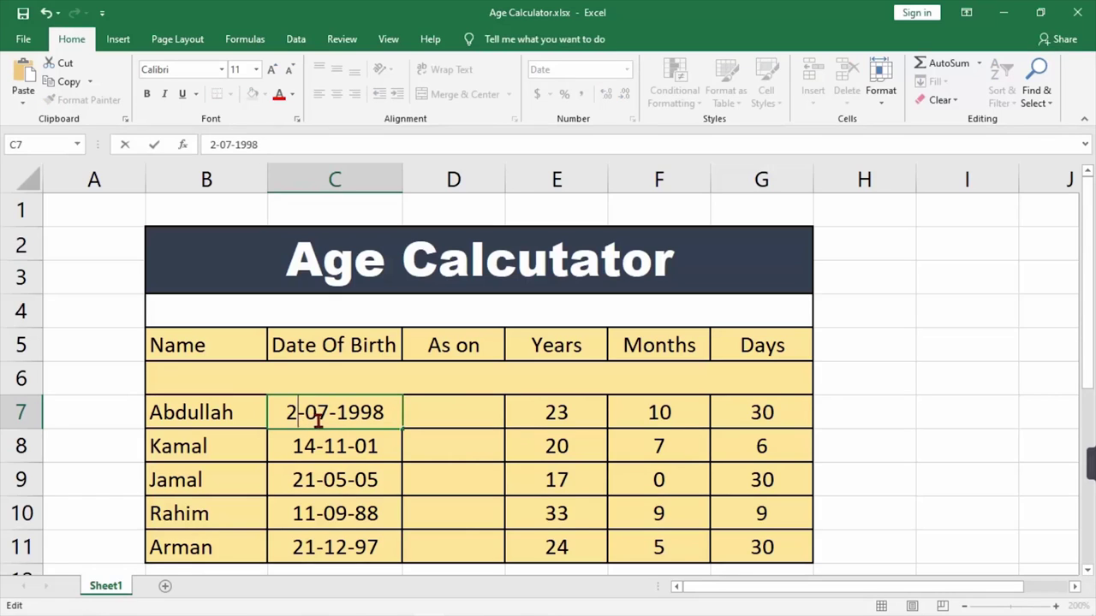
text(2)
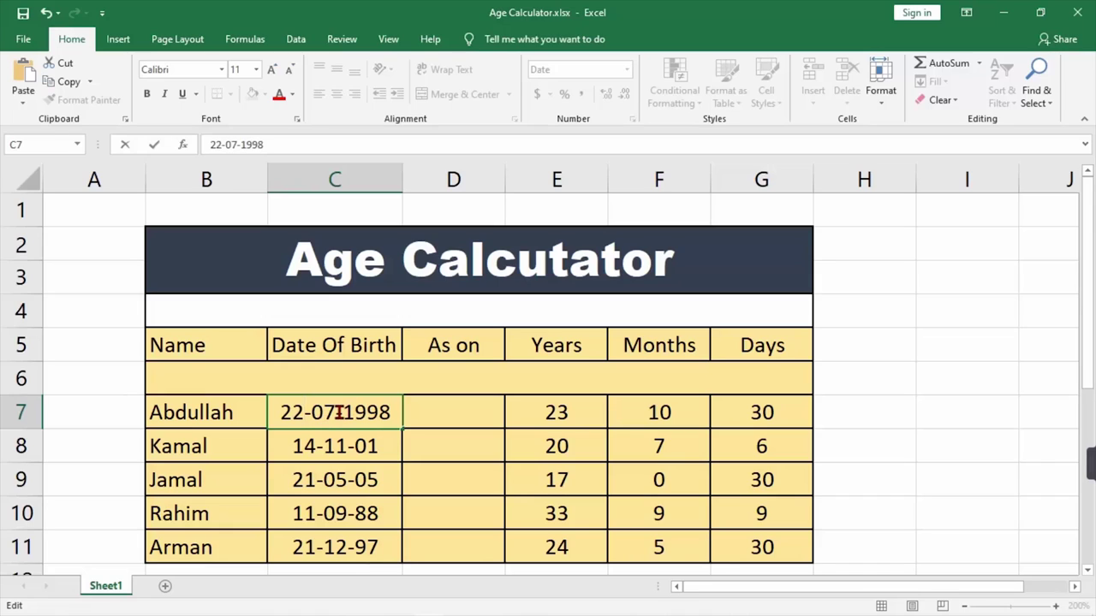
click(336, 415)
key(BackSpace)
text(1)
key(BackSpace)
key(BackSpace)
key(BackSpace)
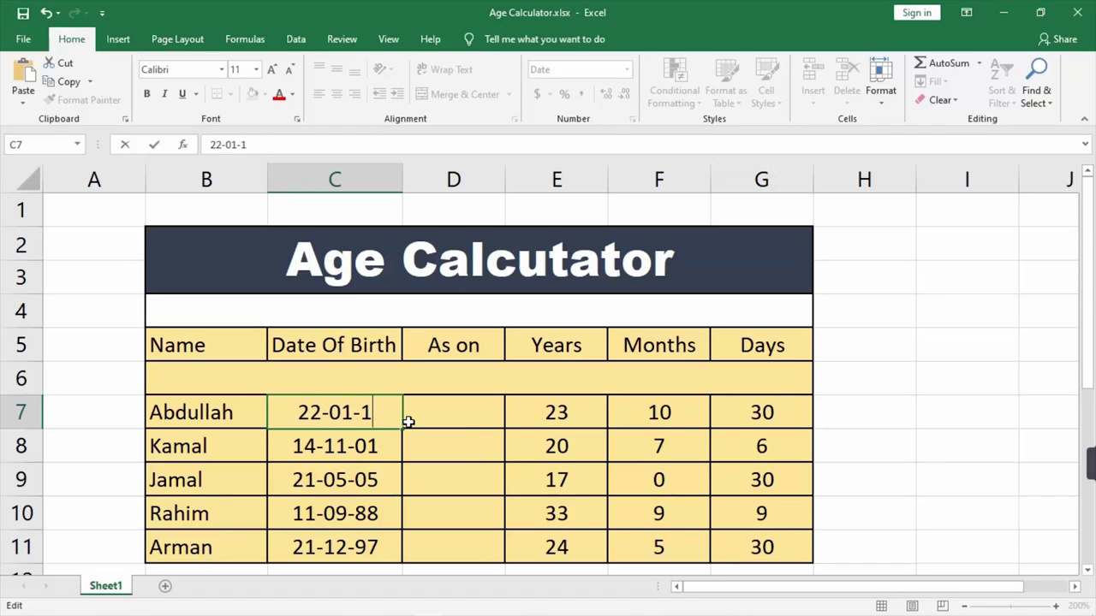
key(BackSpace)
text(2)
text(003)
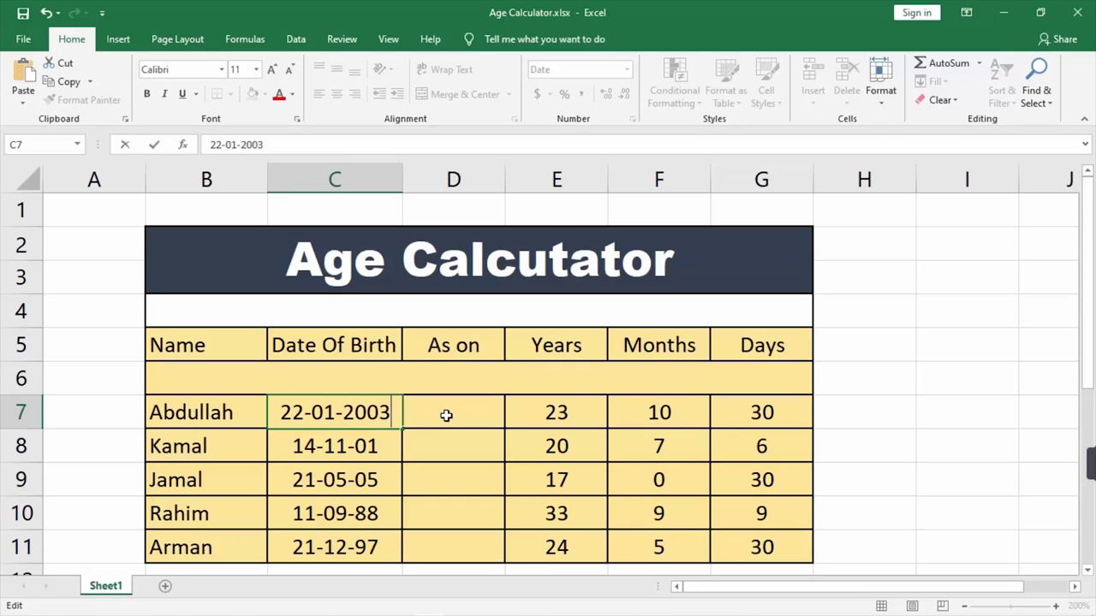
click(446, 416)
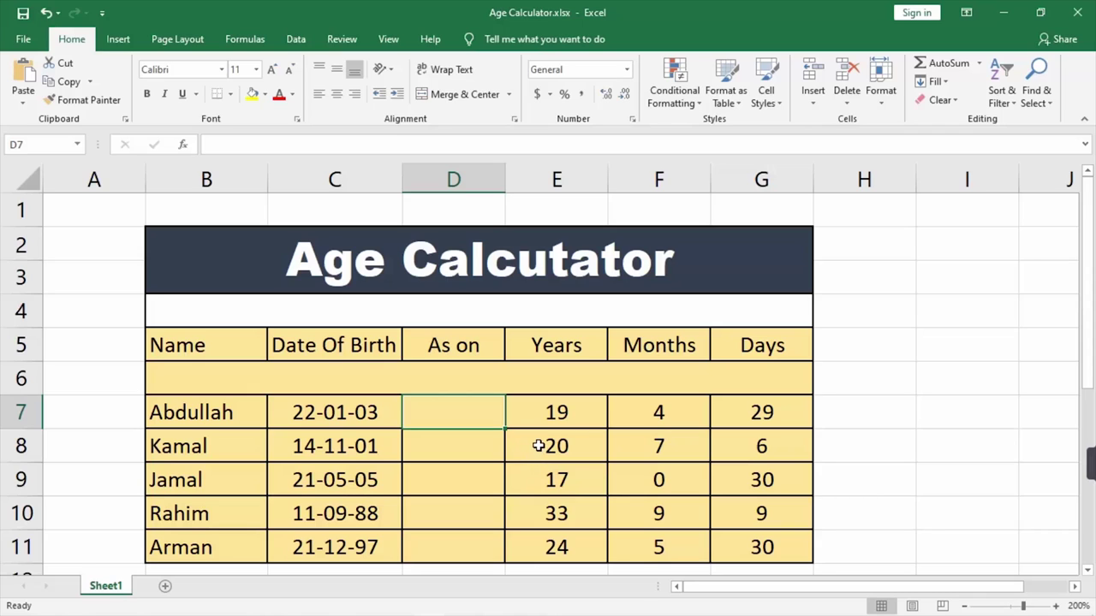
Clear the age results in E8:G11 and review row 7's Years, Months and Days formulas.
drag(538, 446, 748, 540)
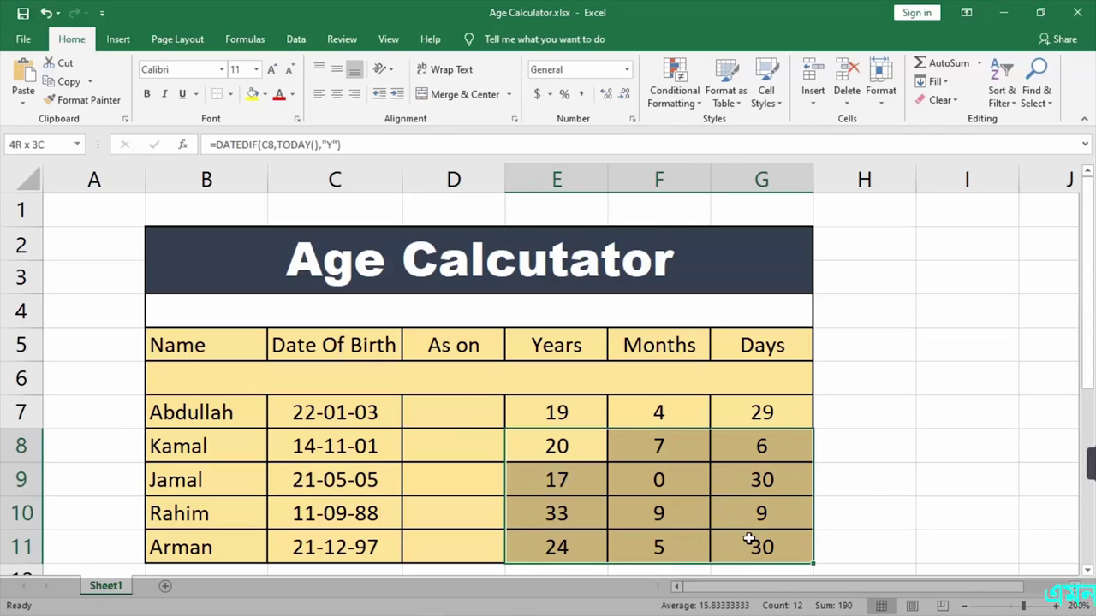
key(Delete)
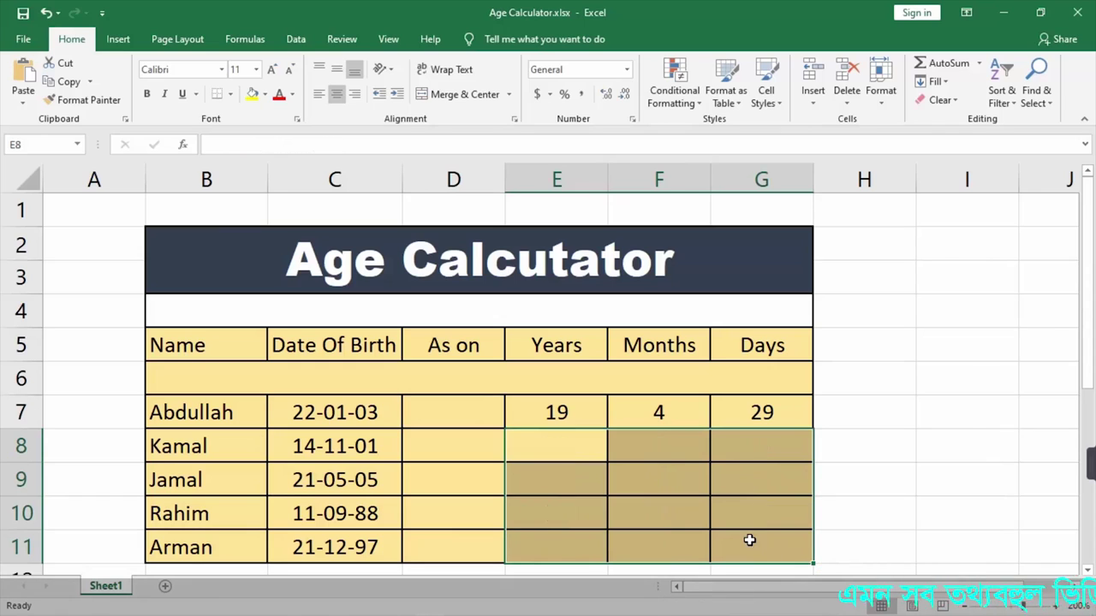
click(558, 414)
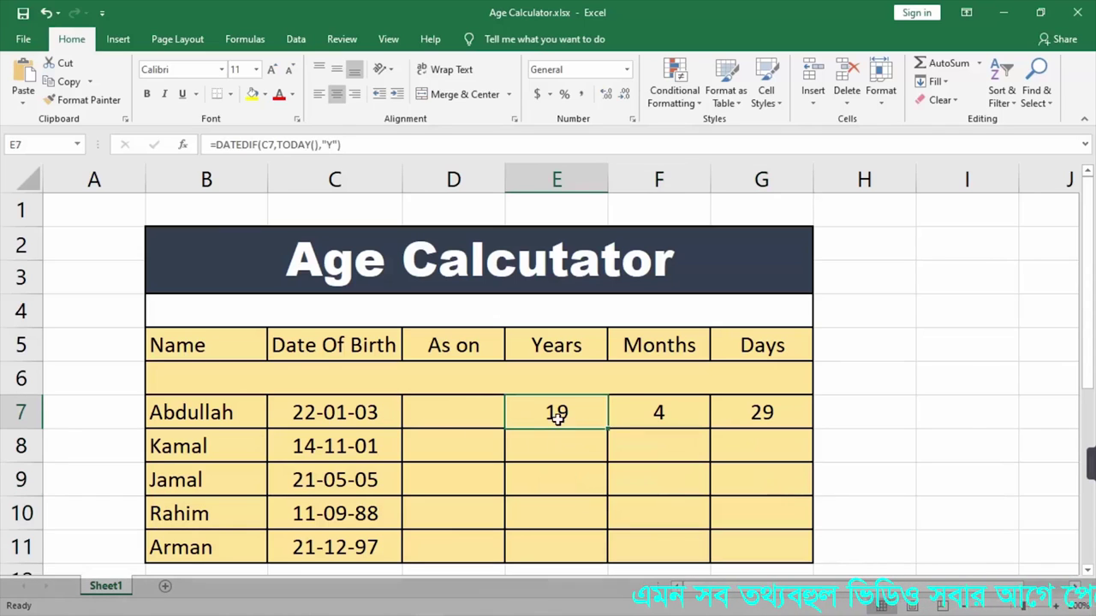
click(675, 417)
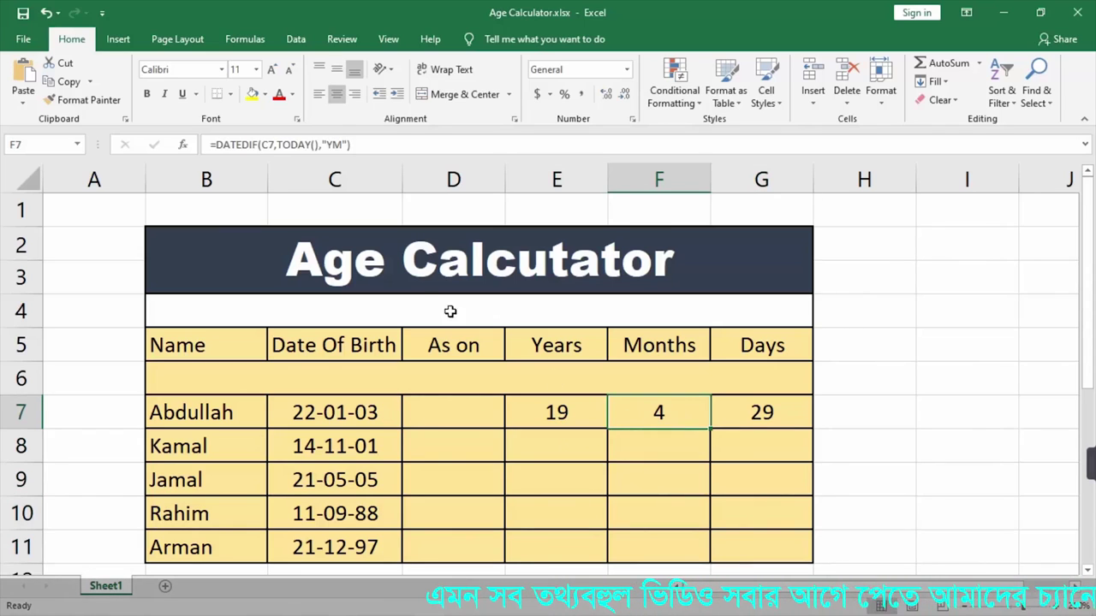
click(580, 420)
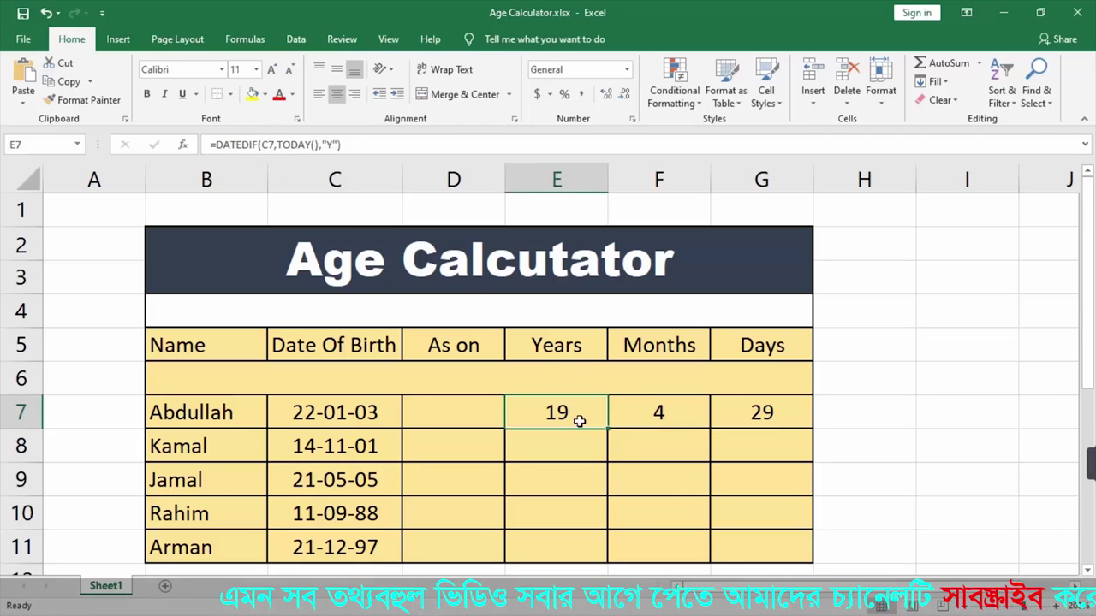
click(765, 416)
click(568, 442)
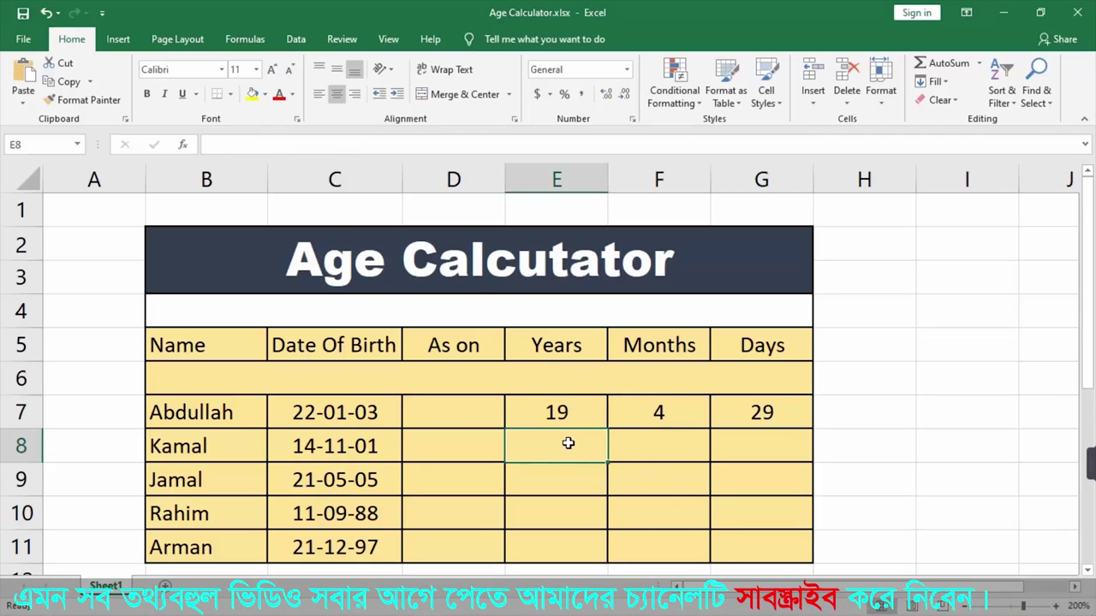
click(638, 447)
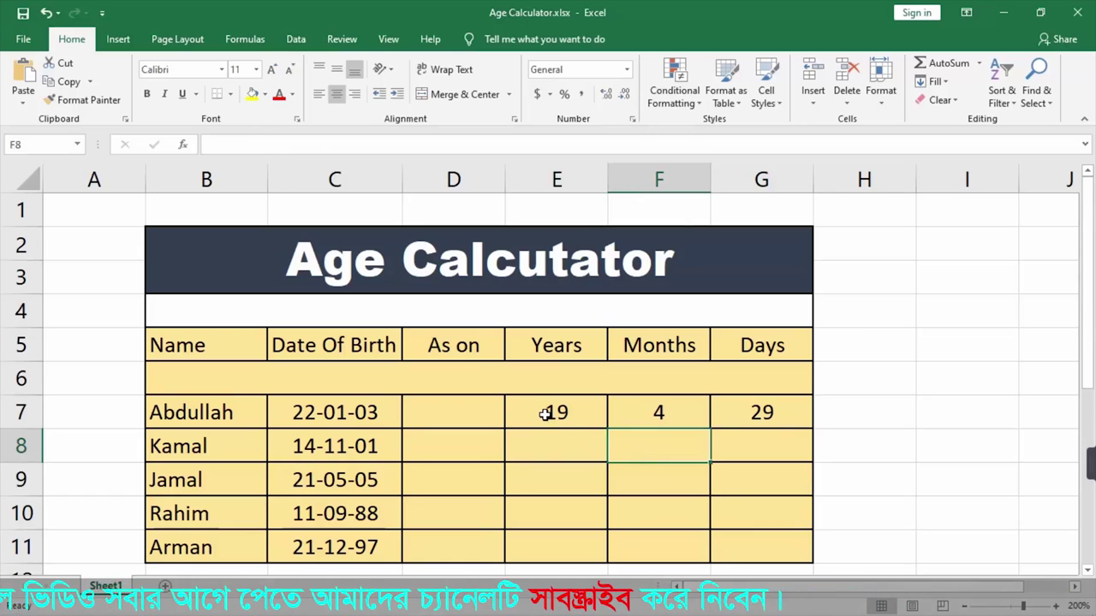
Fill row 7's age formulas down to row 11, then undo that fill.
drag(544, 415, 745, 413)
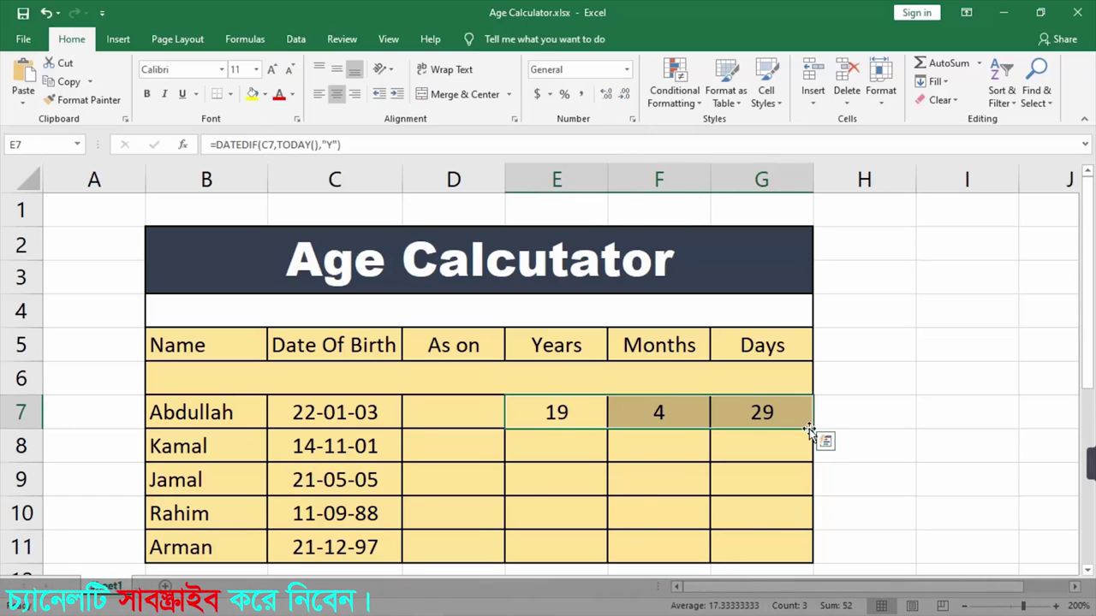
drag(810, 441, 804, 553)
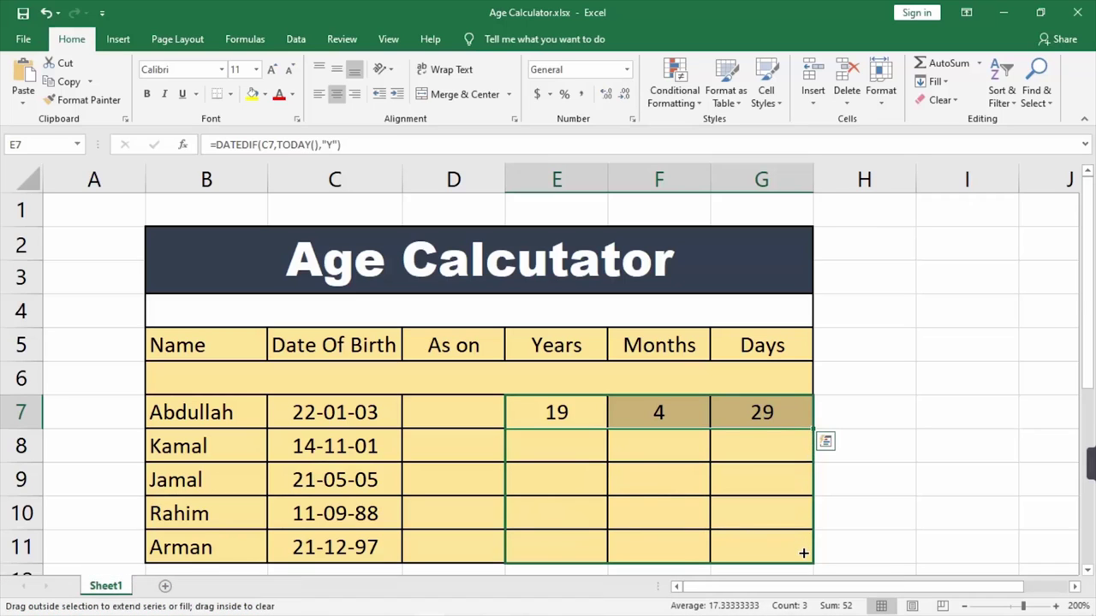
drag(803, 553, 805, 554)
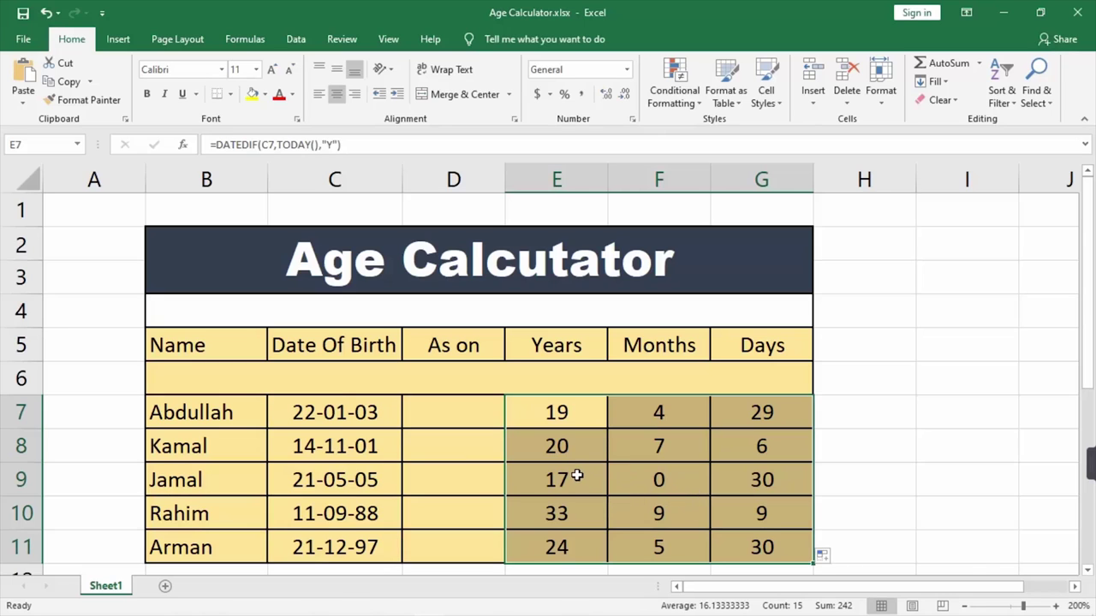
scroll(575, 469, down, 1)
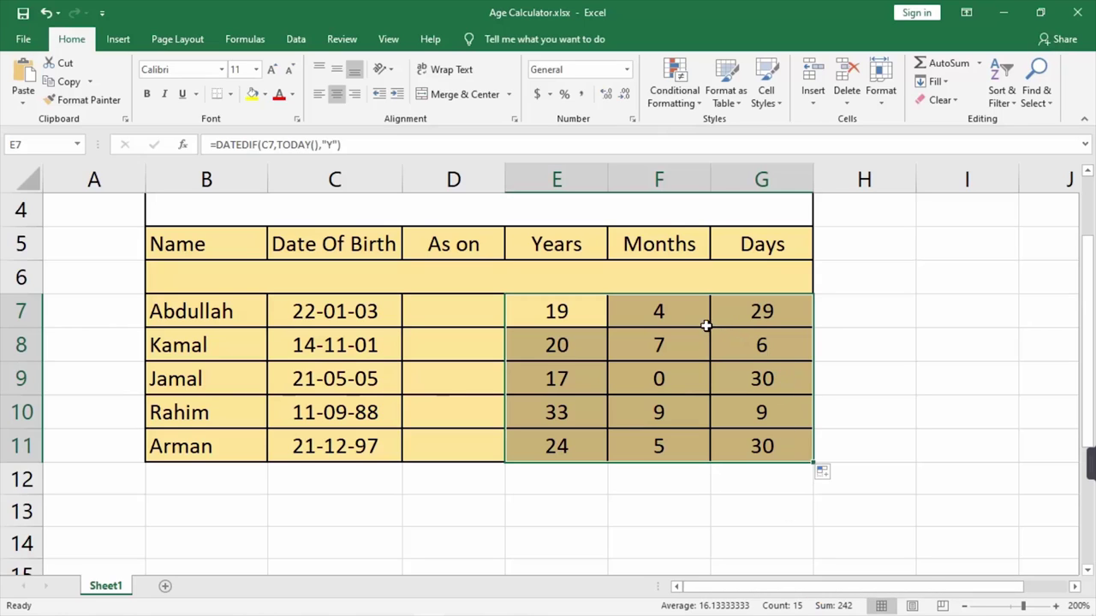
key(ctrl+z)
scroll(591, 320, up, 1)
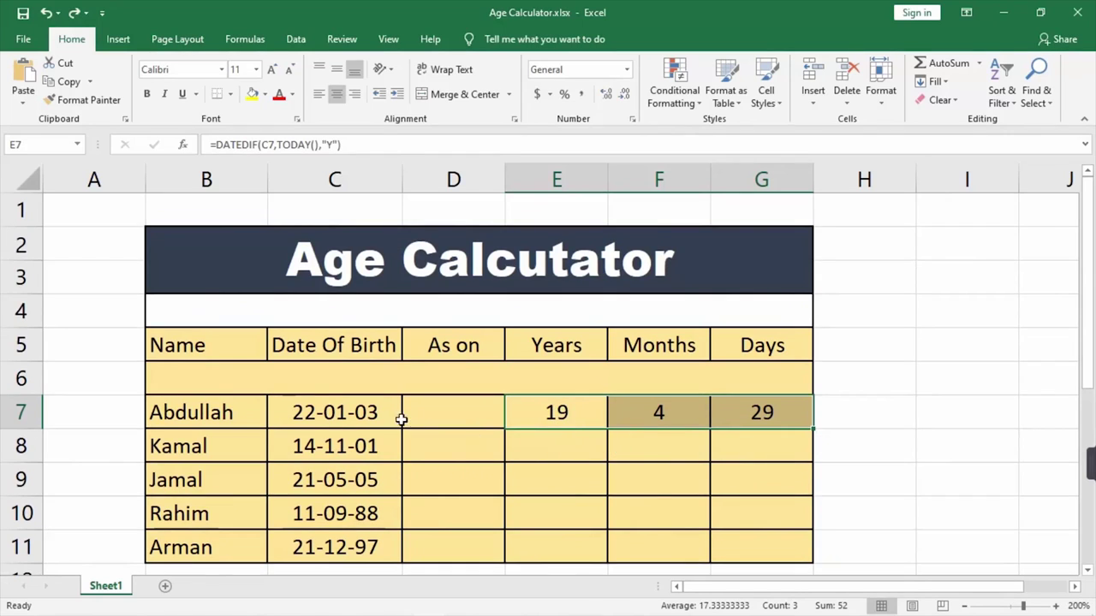
Clear the existing age results in E7:G7.
click(541, 412)
drag(537, 411, 733, 412)
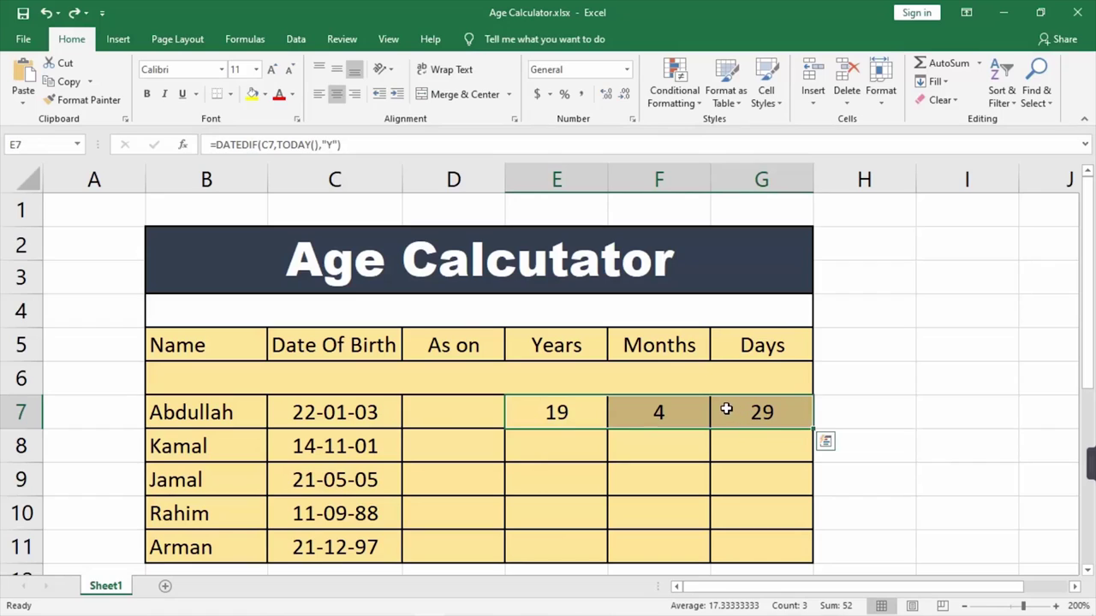
key(Delete)
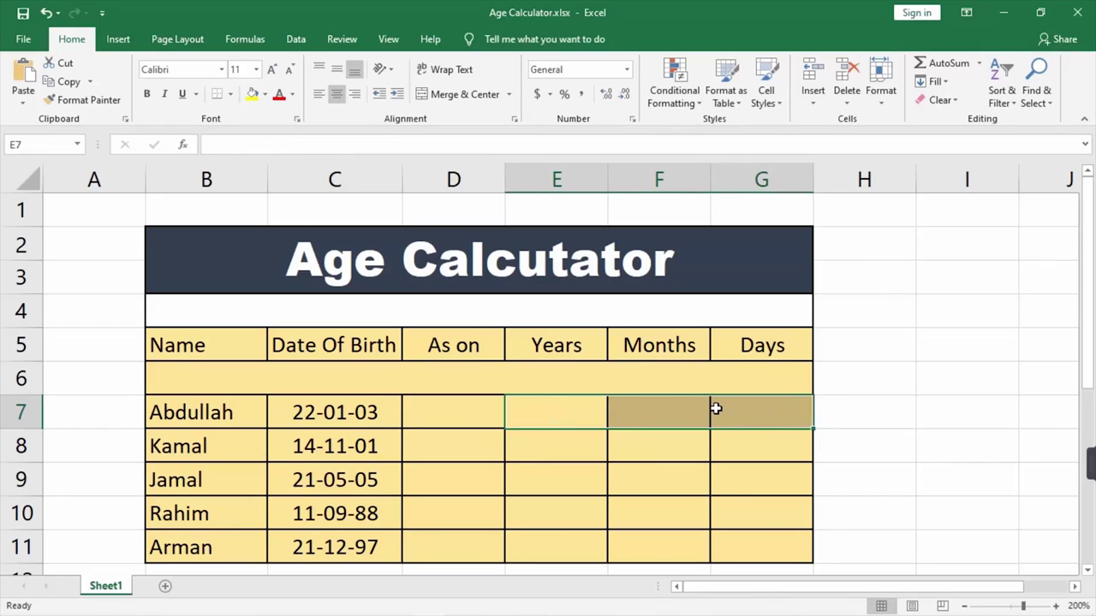
Begin E7's formula as =DATEDIF(C7,TODAY(), using the birth date in C7.
click(565, 411)
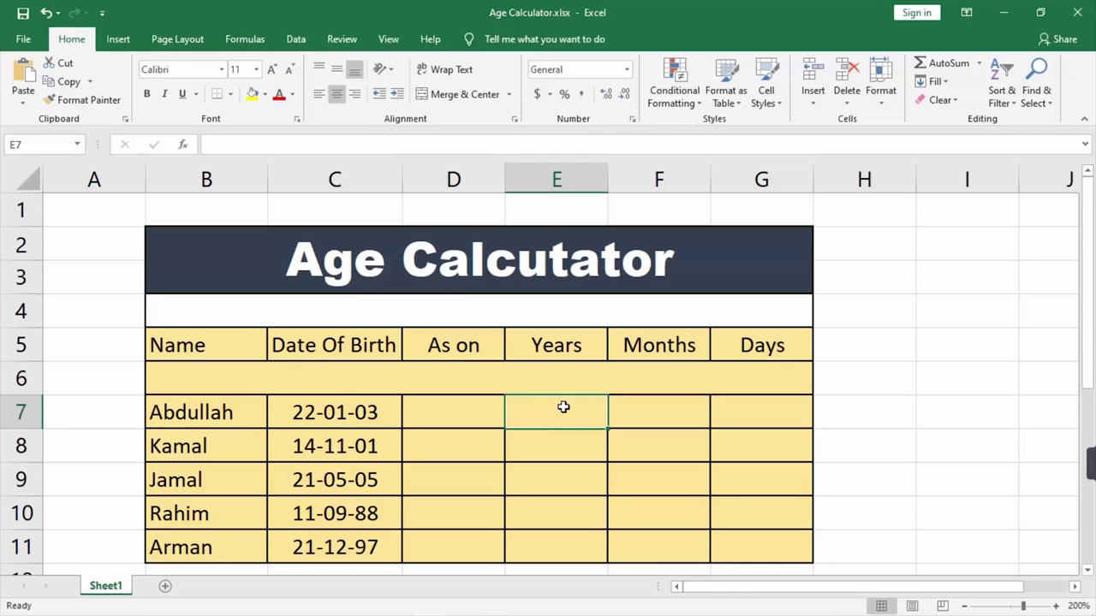
text(=)
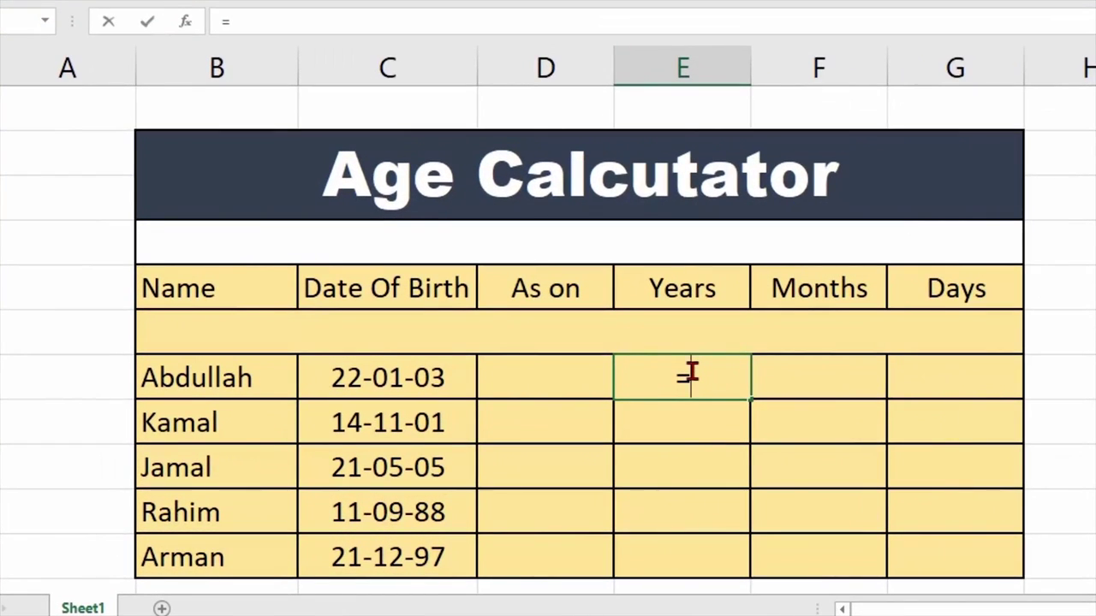
text(D)
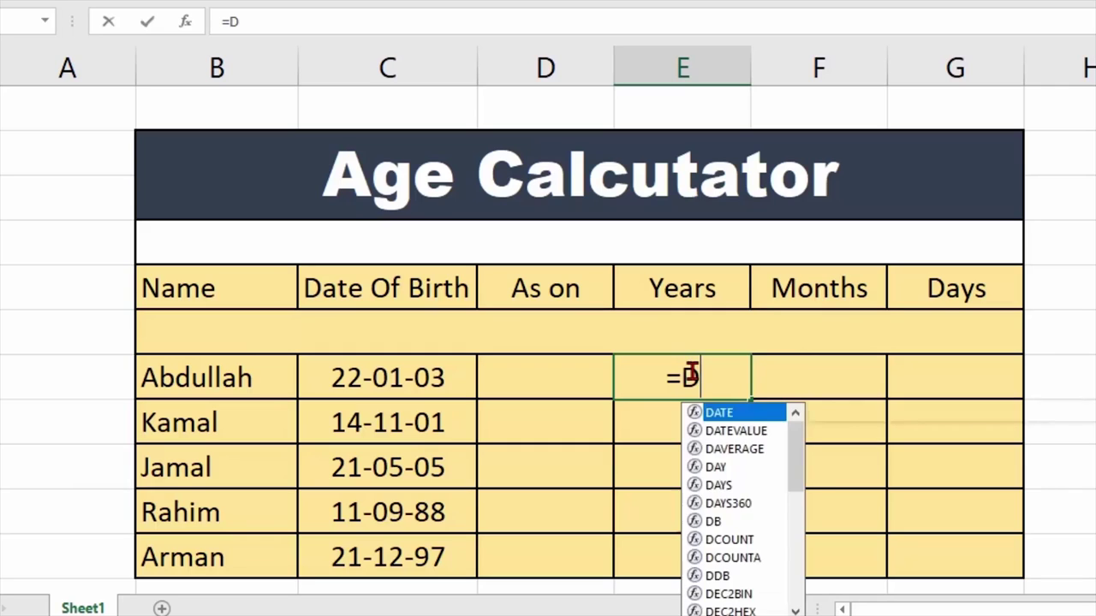
text(at)
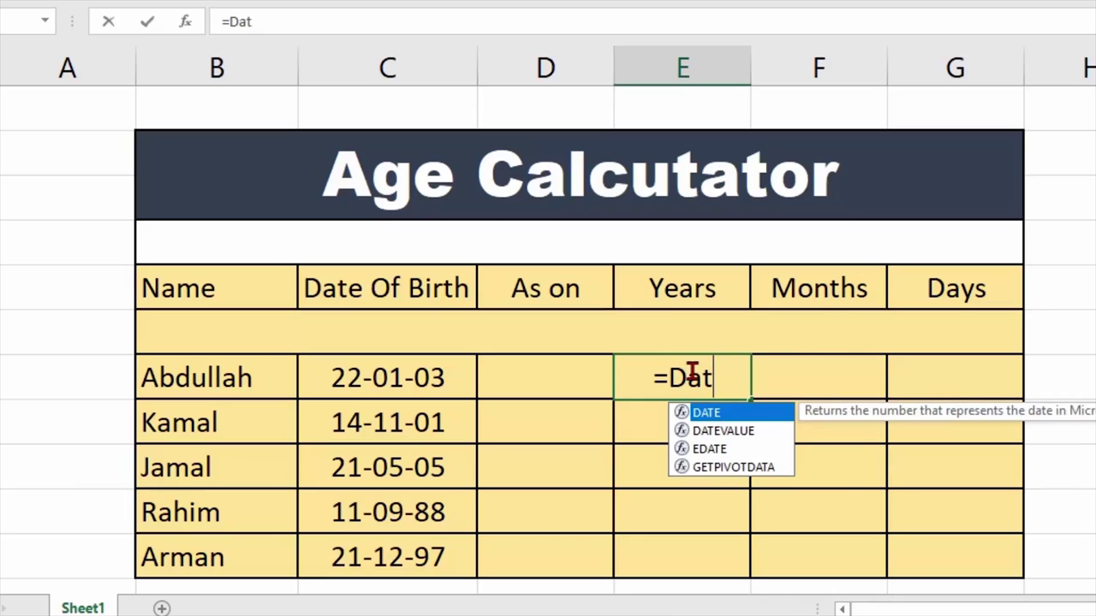
text(edi)
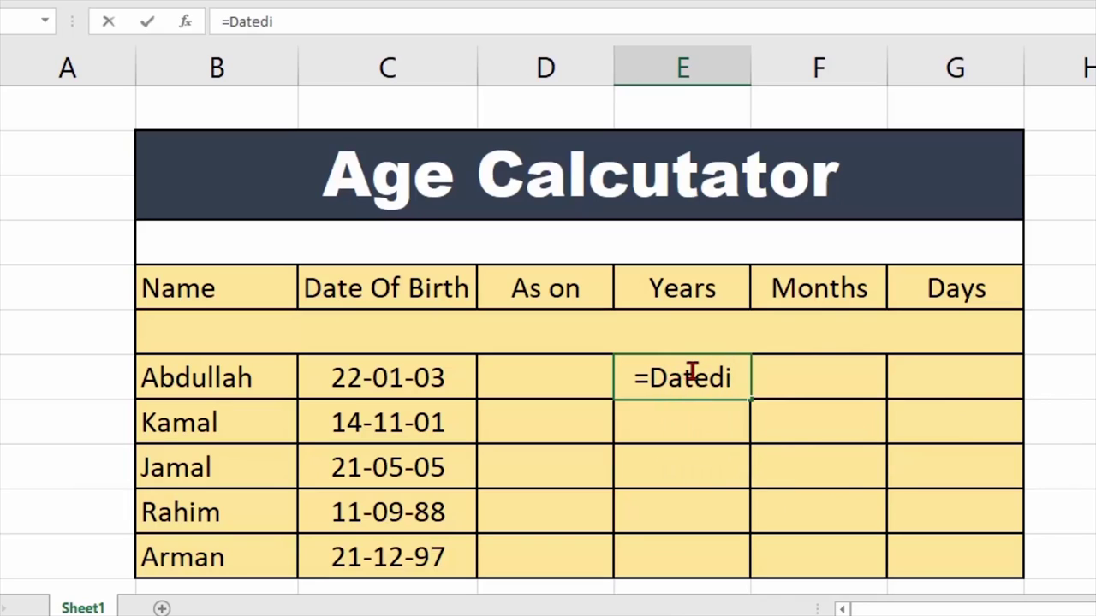
text(f)
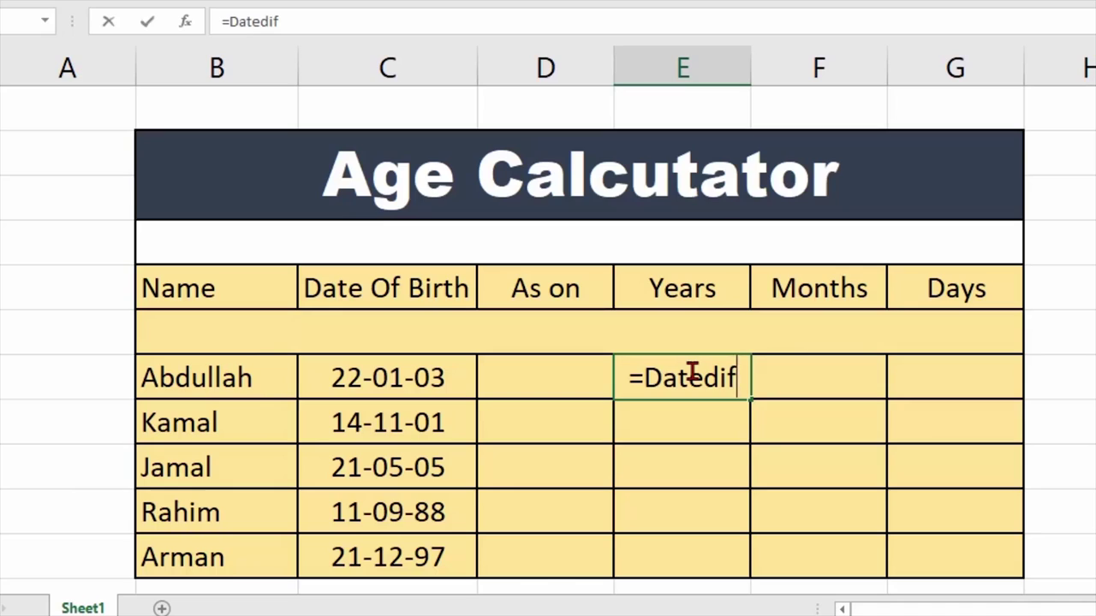
text(()
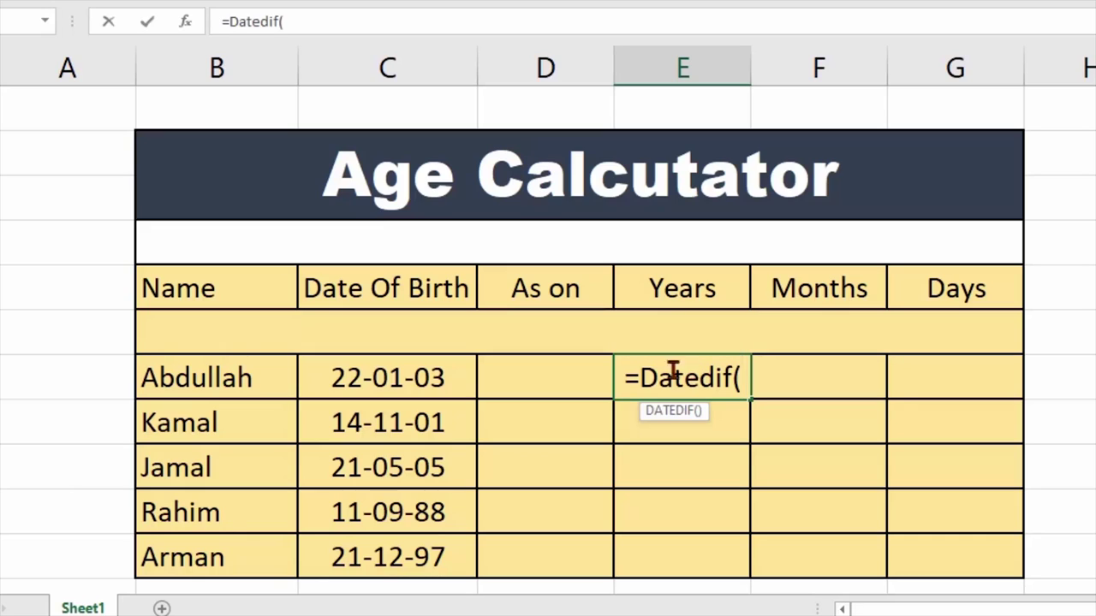
click(399, 382)
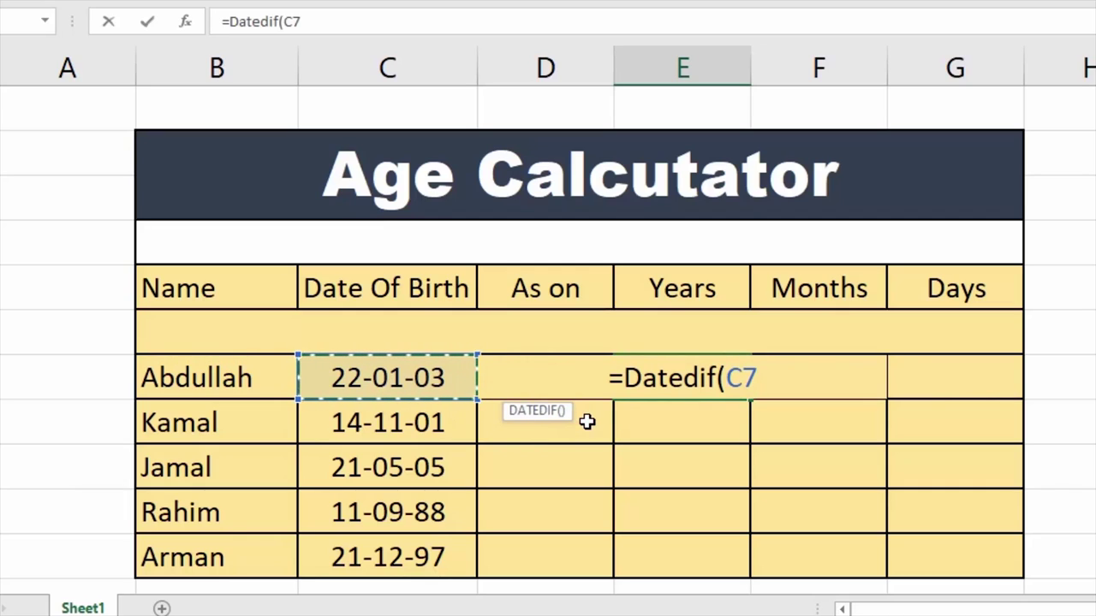
text(,)
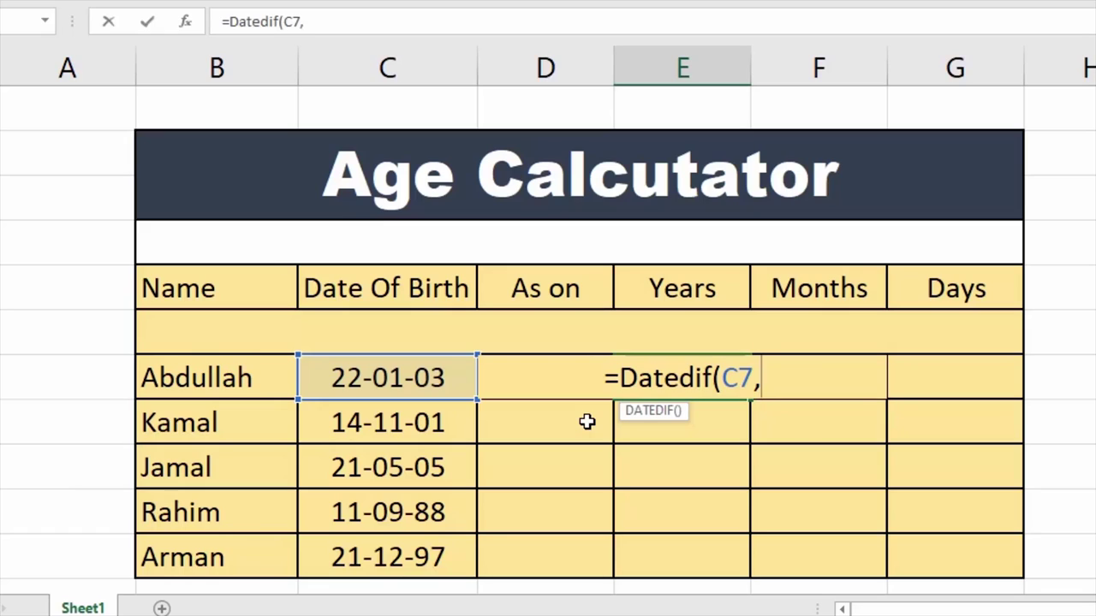
text(to)
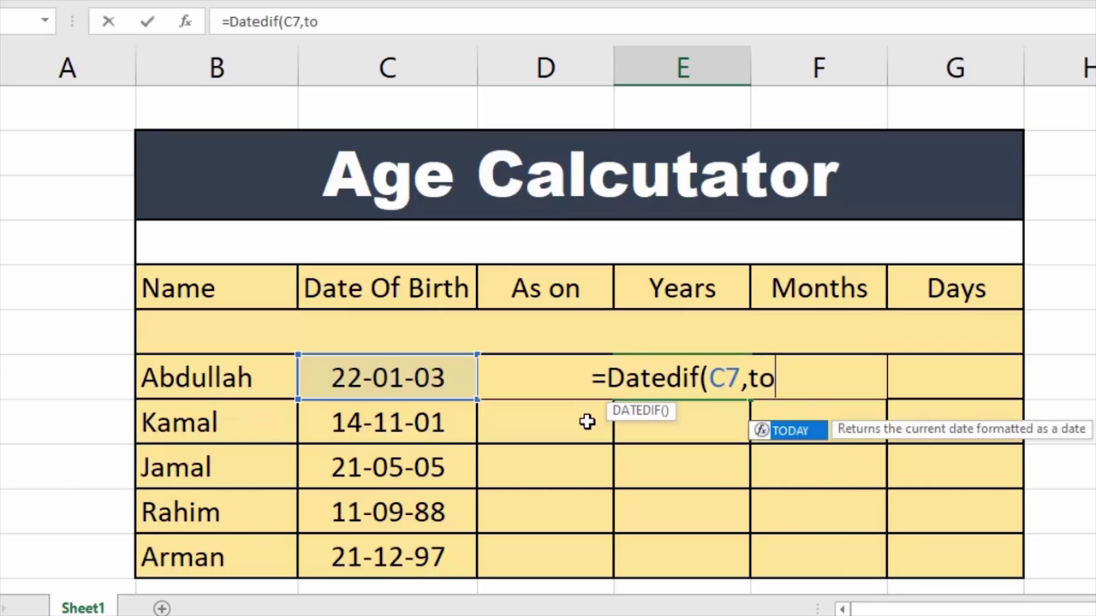
text(da)
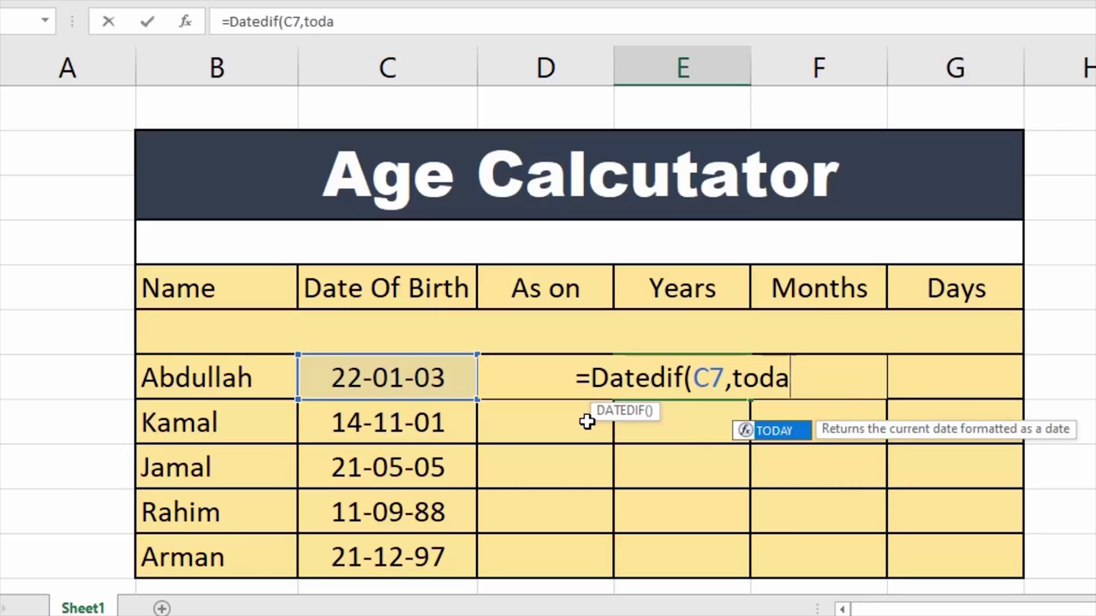
text(y)
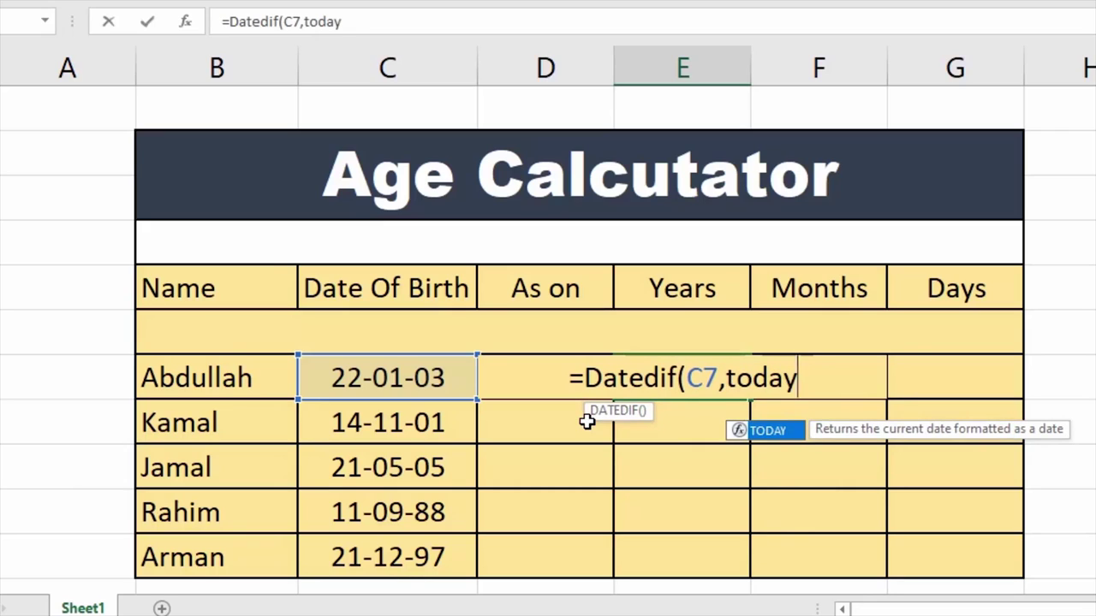
key(Tab)
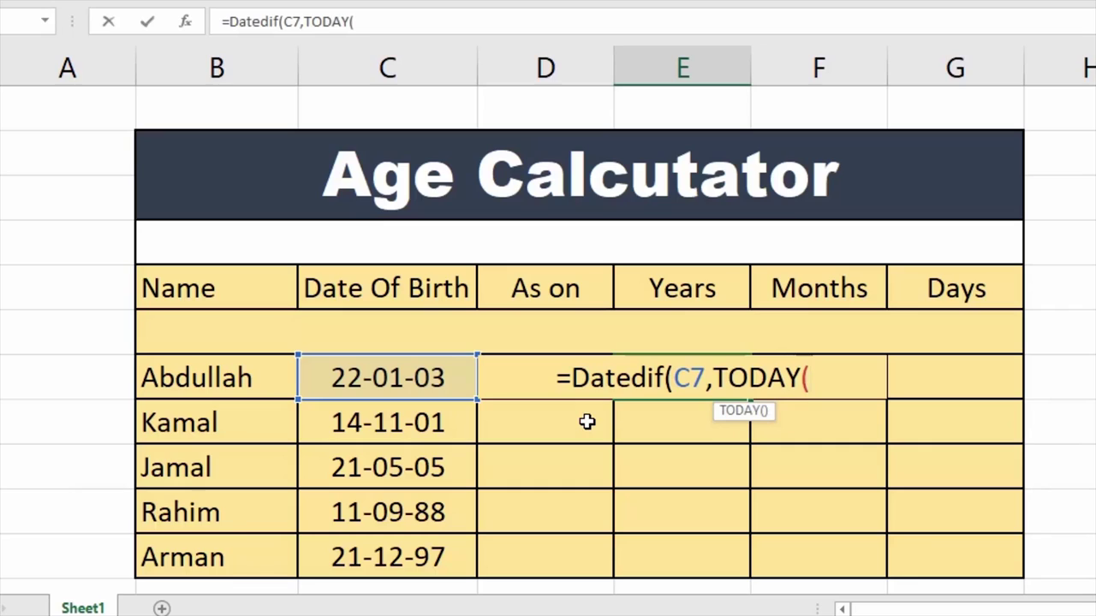
text())
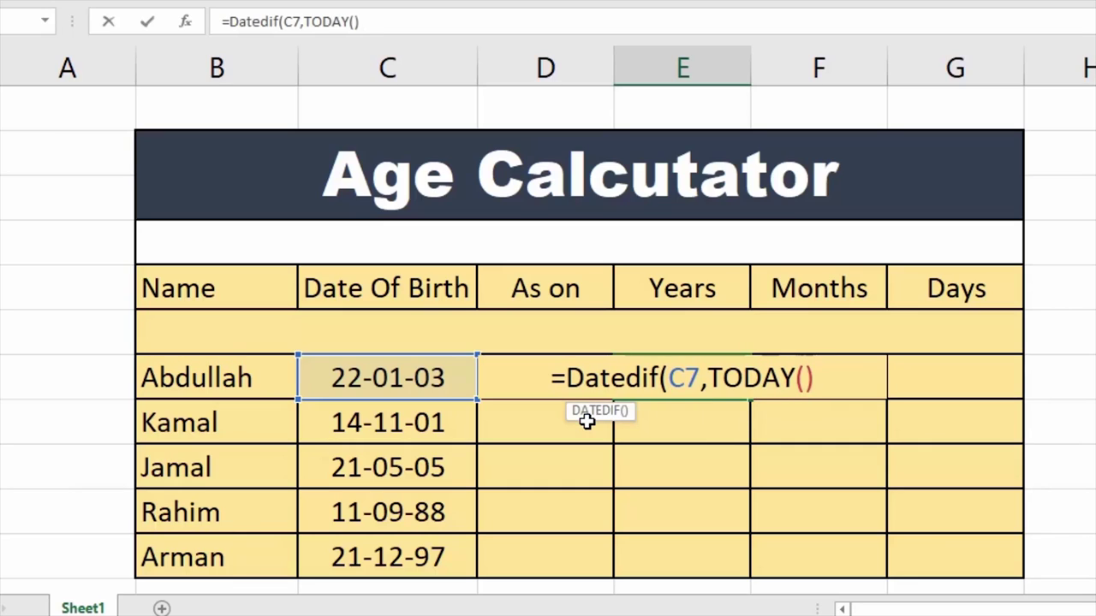
text(,)
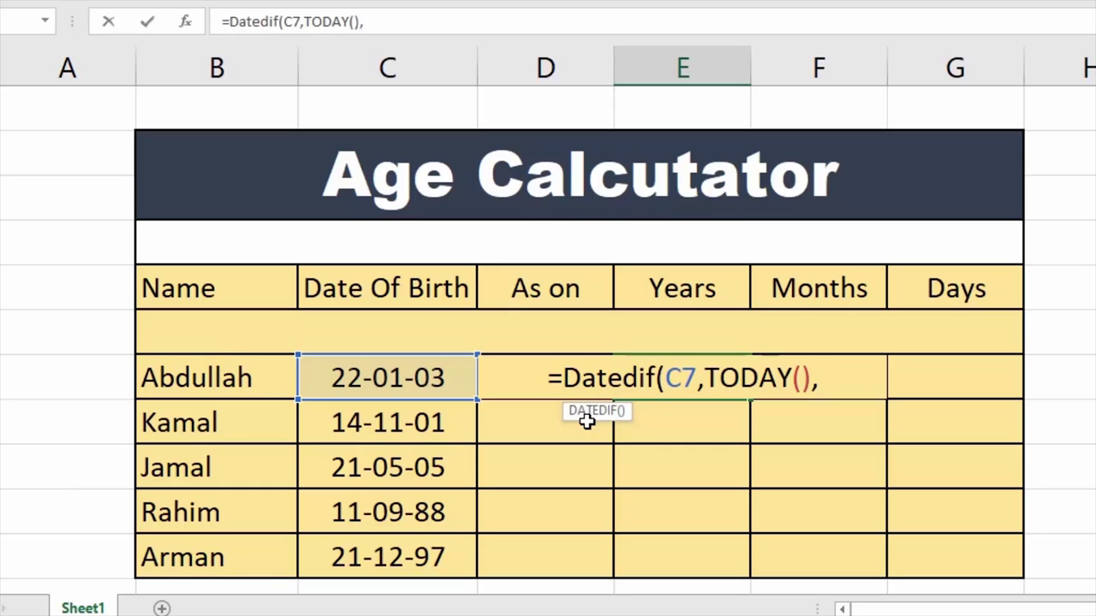
Complete E7 as =DATEDIF(C7,TODAY(),"Y"), showing 19 years.
text("")
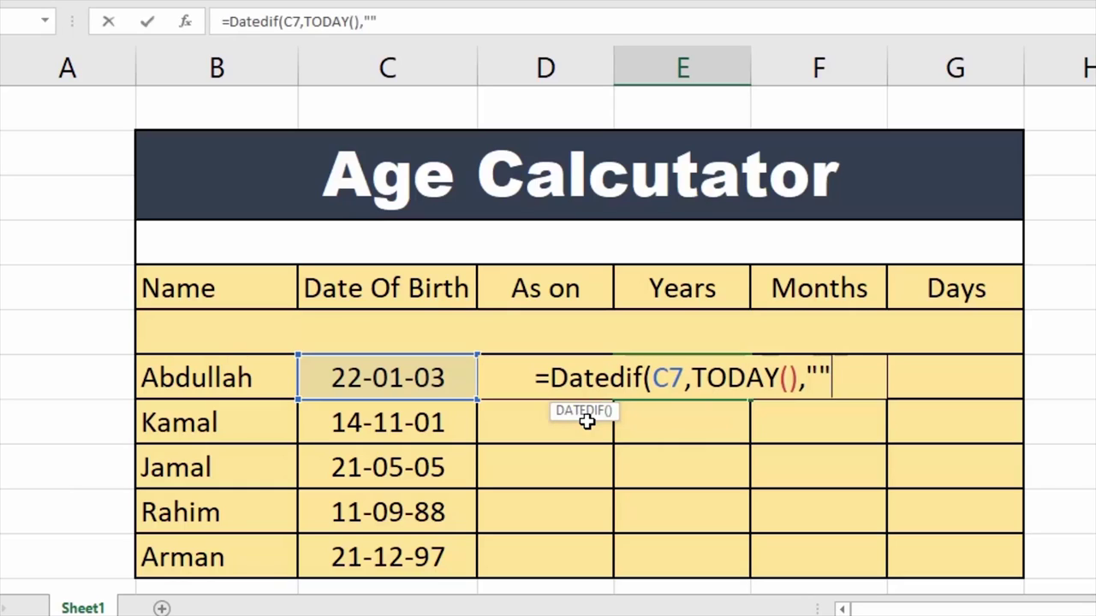
key(Left)
text(Y)
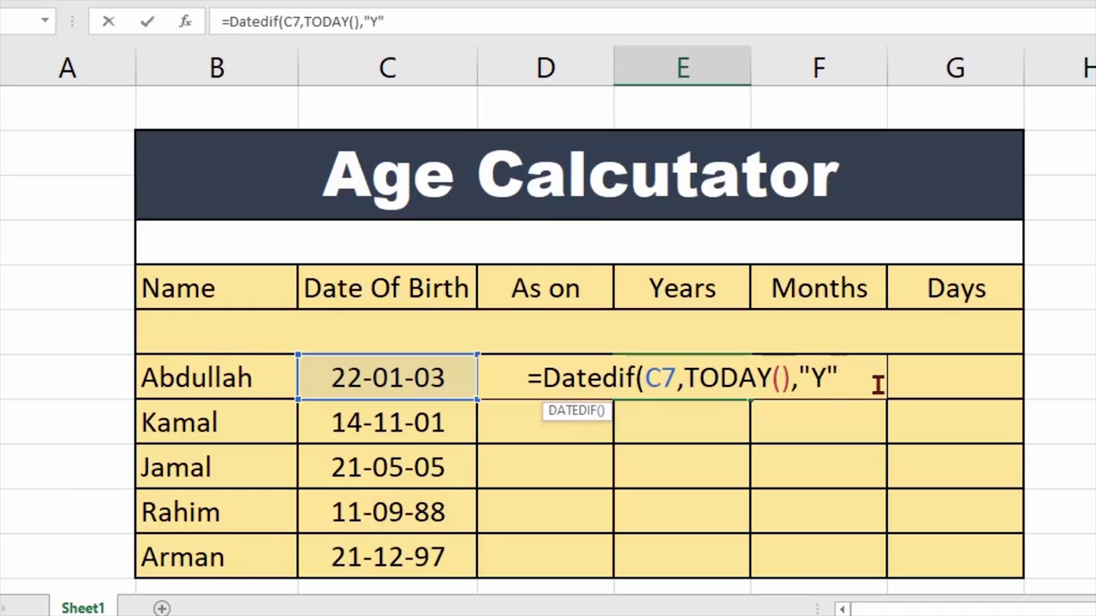
text())
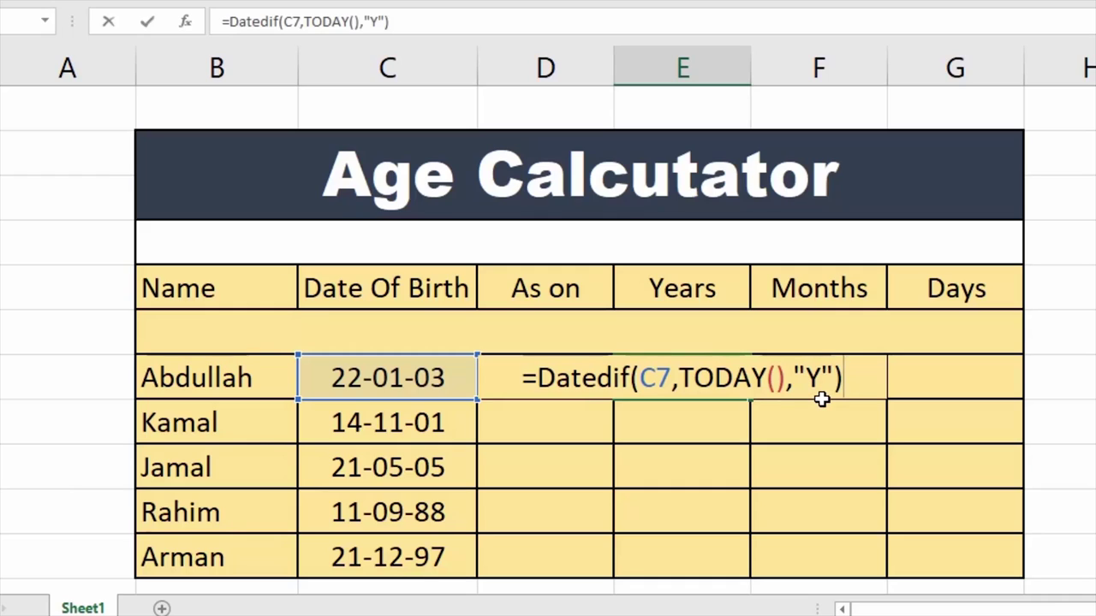
key(Return)
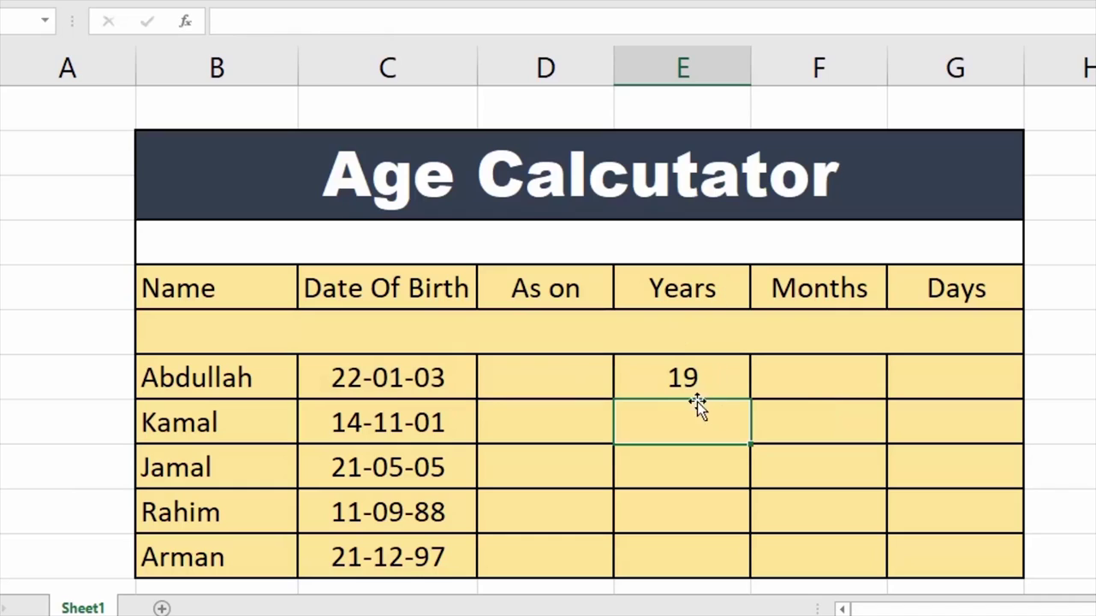
Copy E7's DATEDIF formula into F7 with the unit changed to "YM", showing 4 months.
click(771, 375)
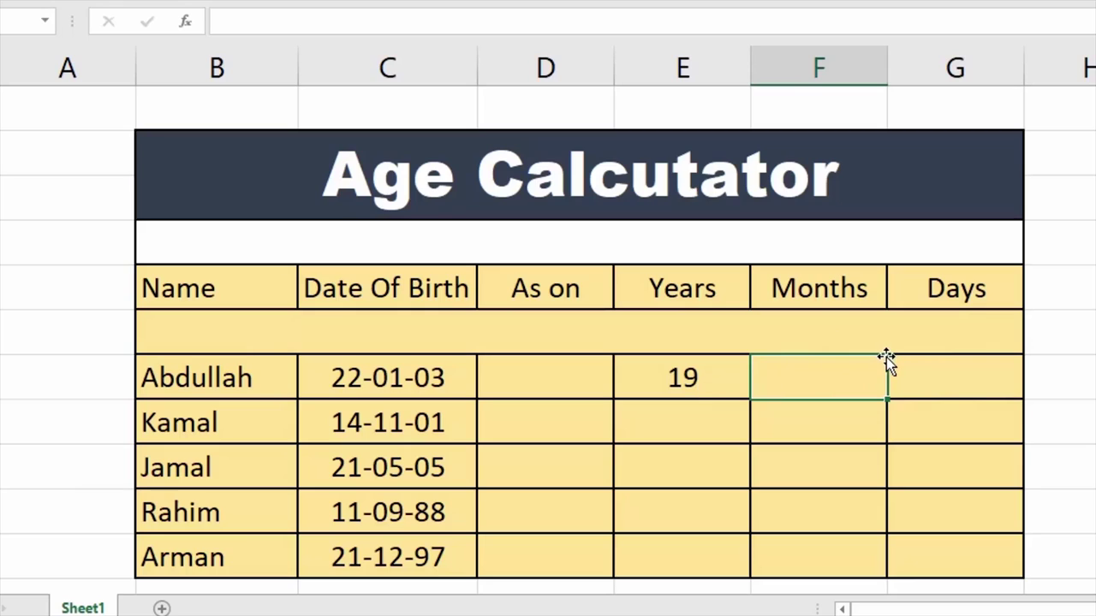
click(728, 385)
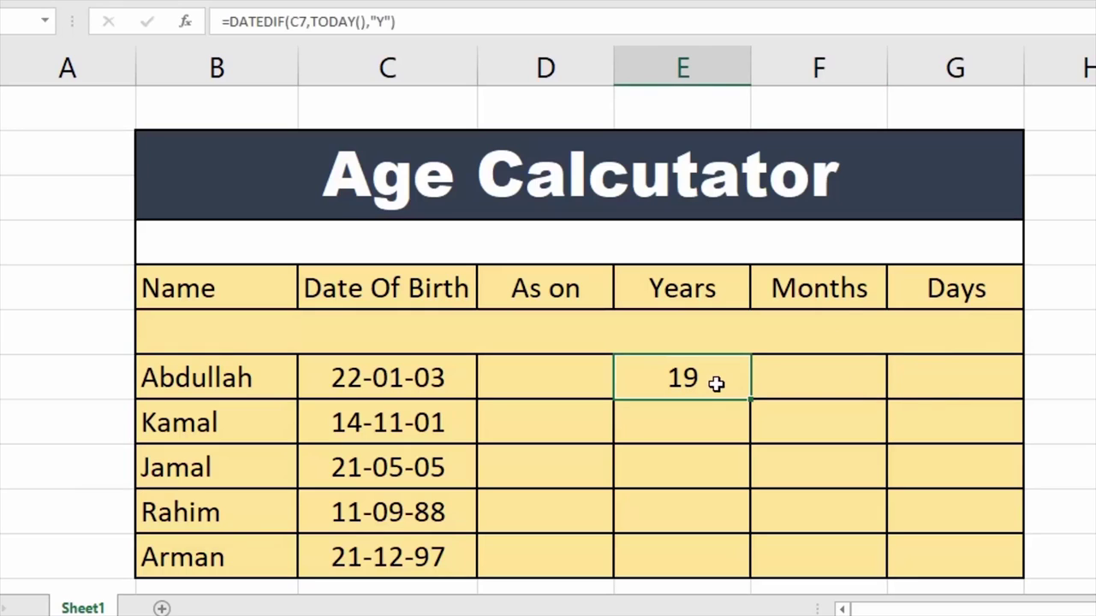
click(407, 26)
drag(407, 25, 211, 21)
key(ctrl+c)
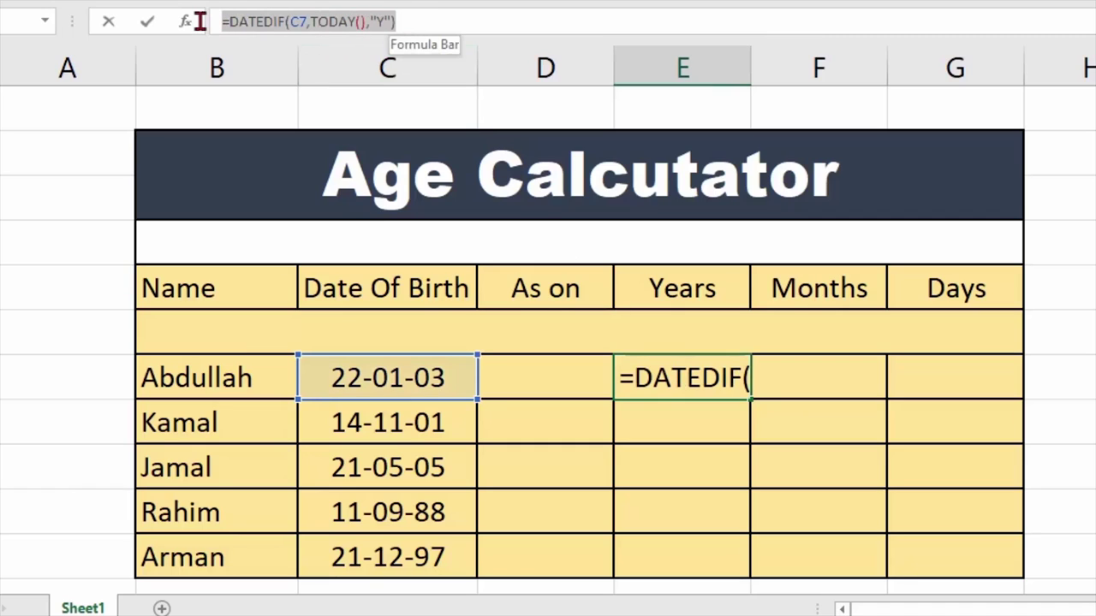
click(786, 394)
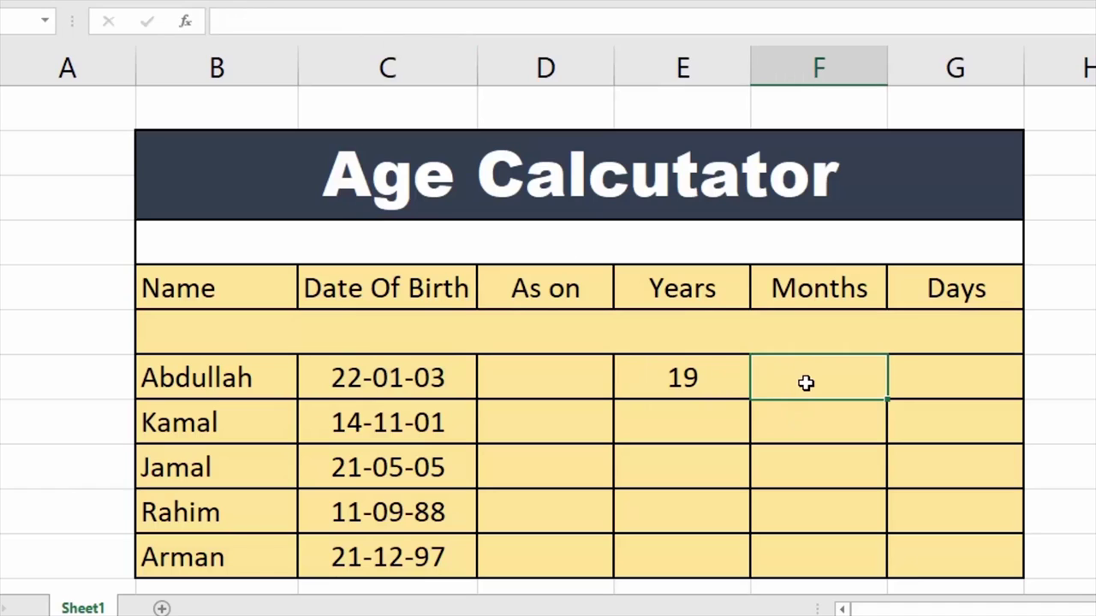
key(ctrl+v)
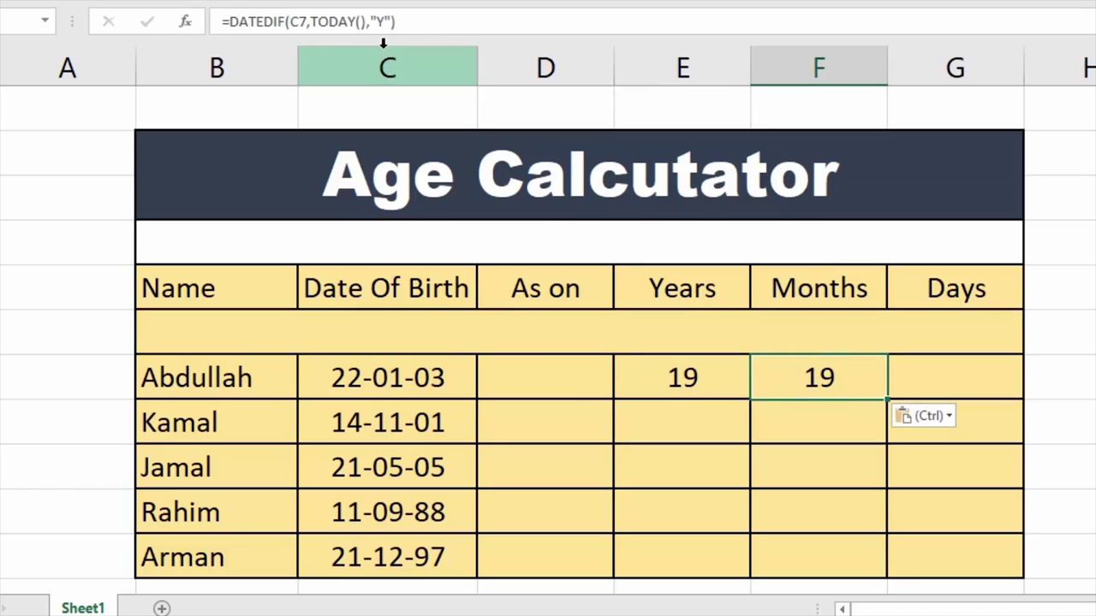
double_click(820, 375)
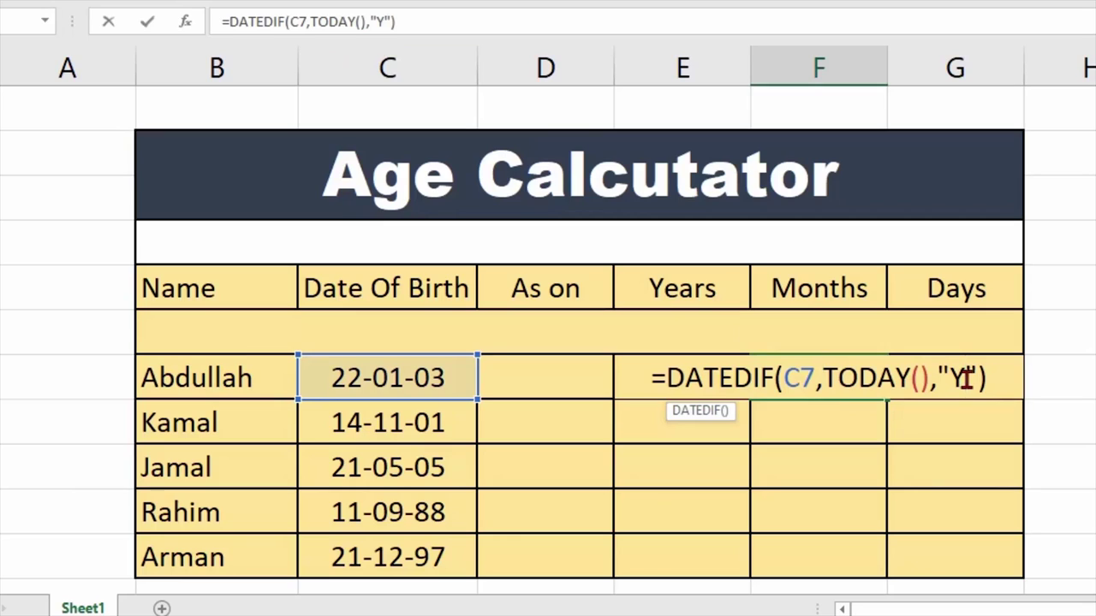
text(M)
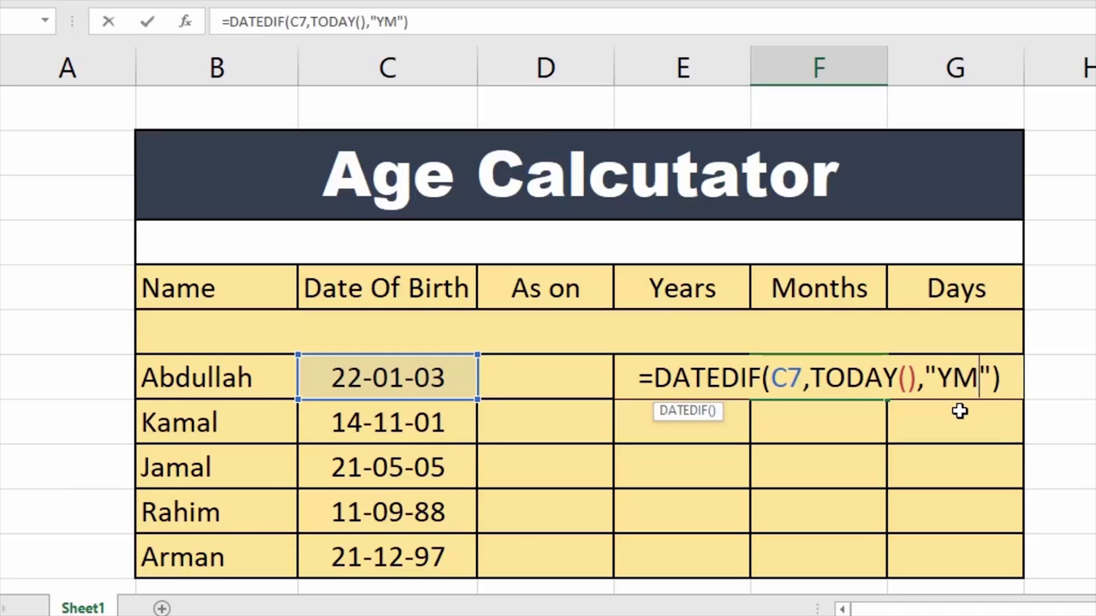
key(Return)
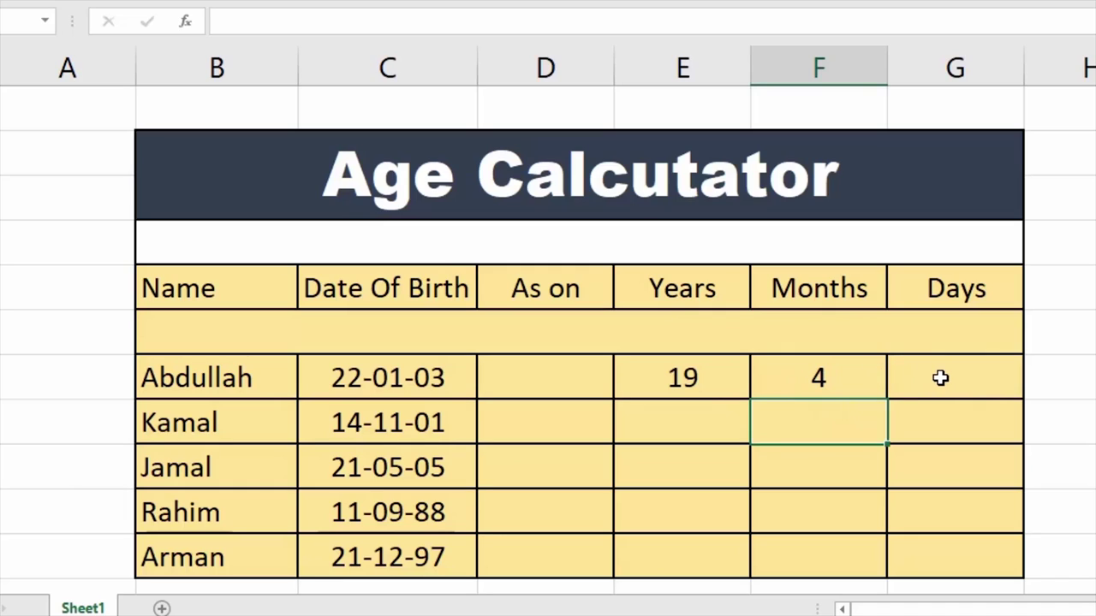
Paste the DATEDIF formula into G7 with unit "MD", giving 29 days.
click(940, 377)
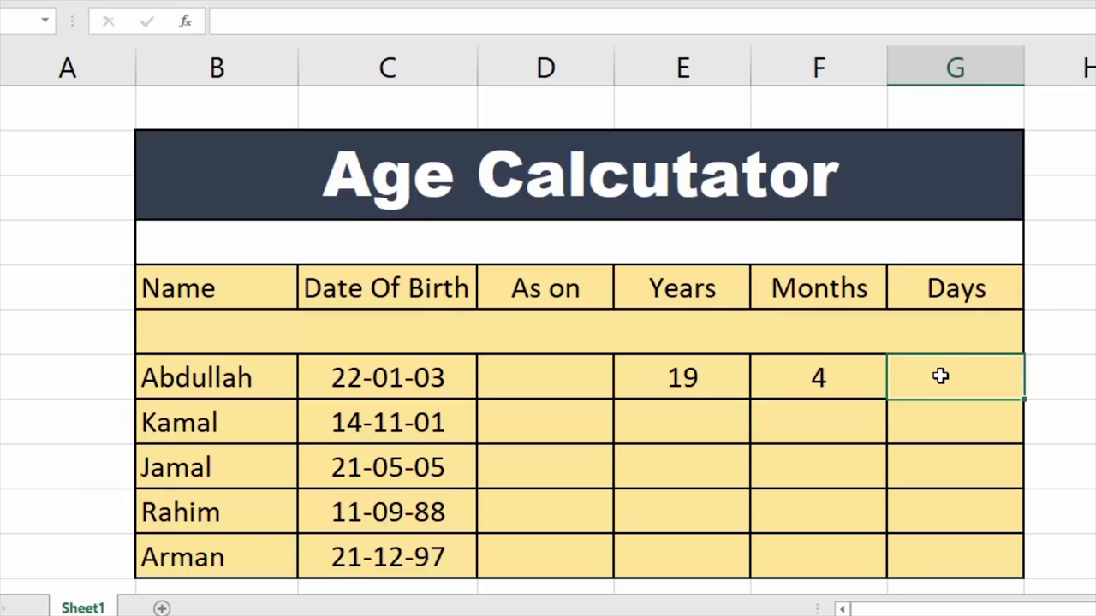
key(ctrl+v)
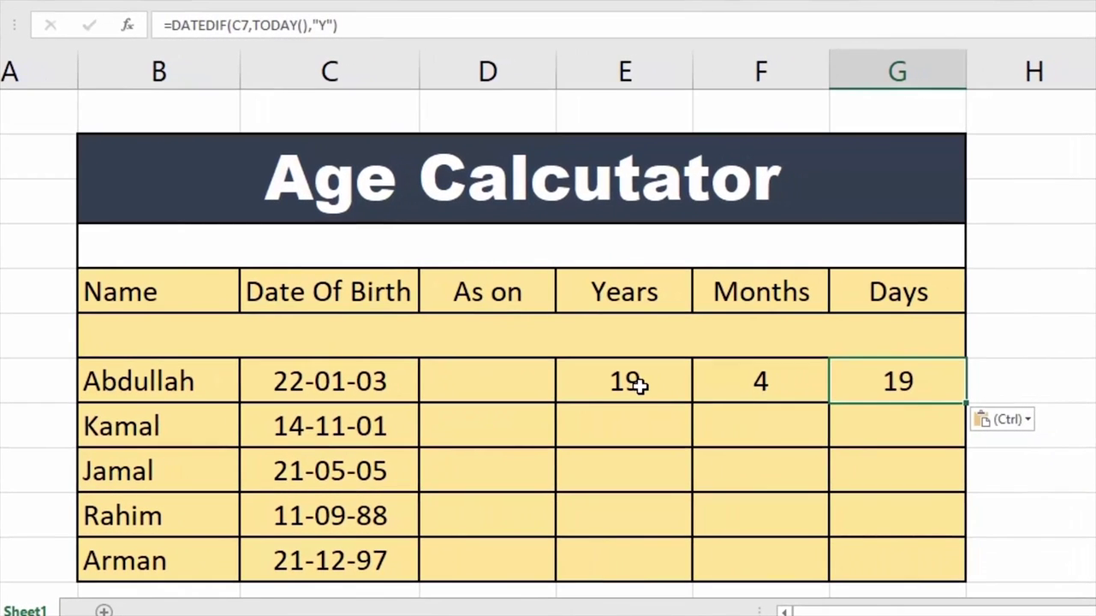
double_click(906, 382)
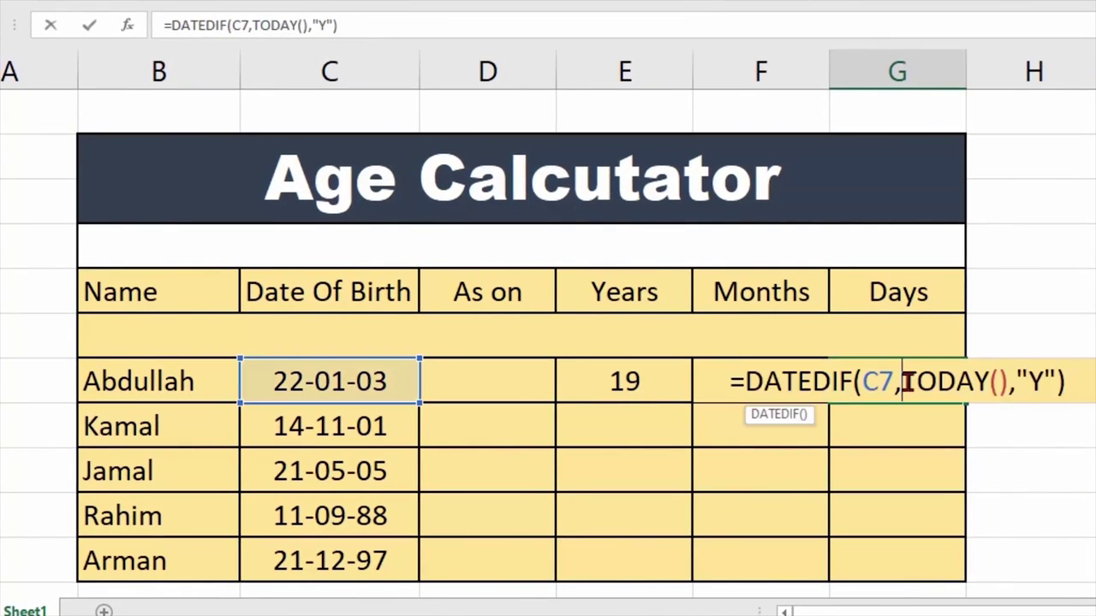
click(1045, 385)
key(BackSpace)
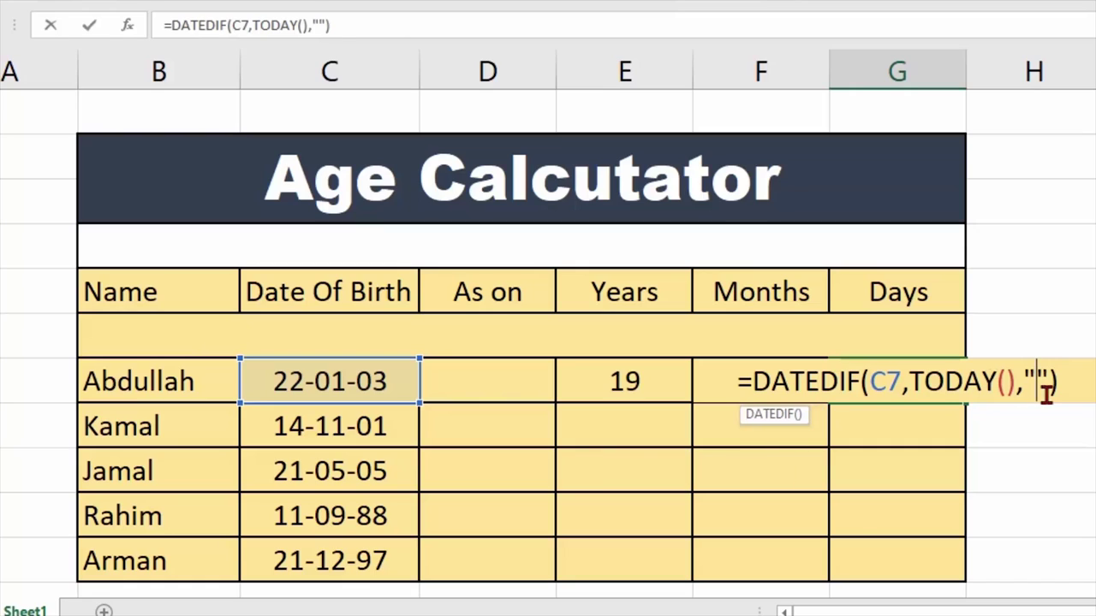
text(M)
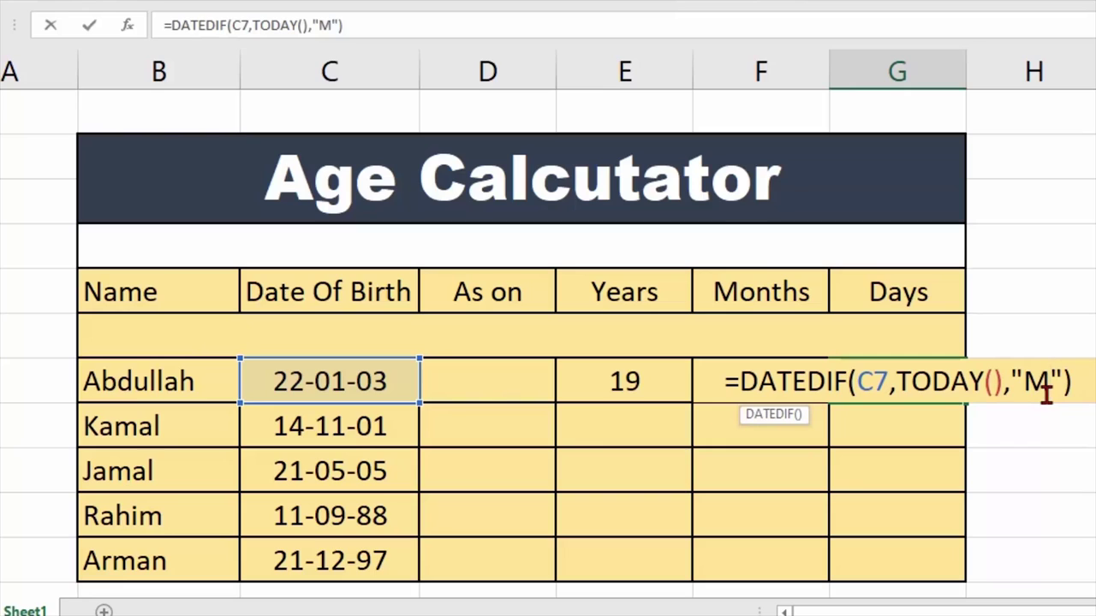
text(D)
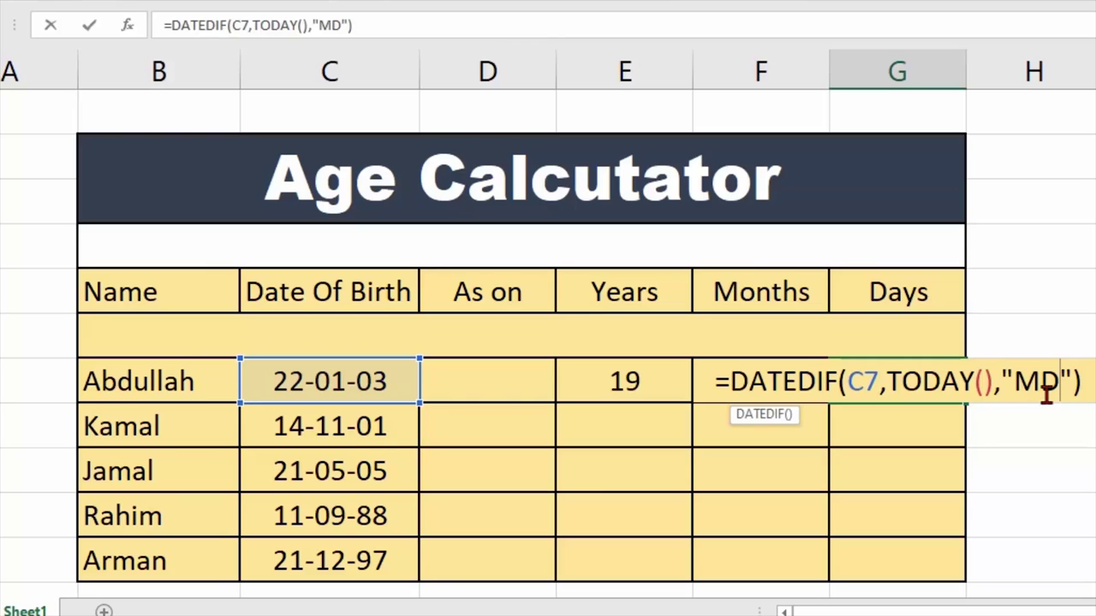
key(Return)
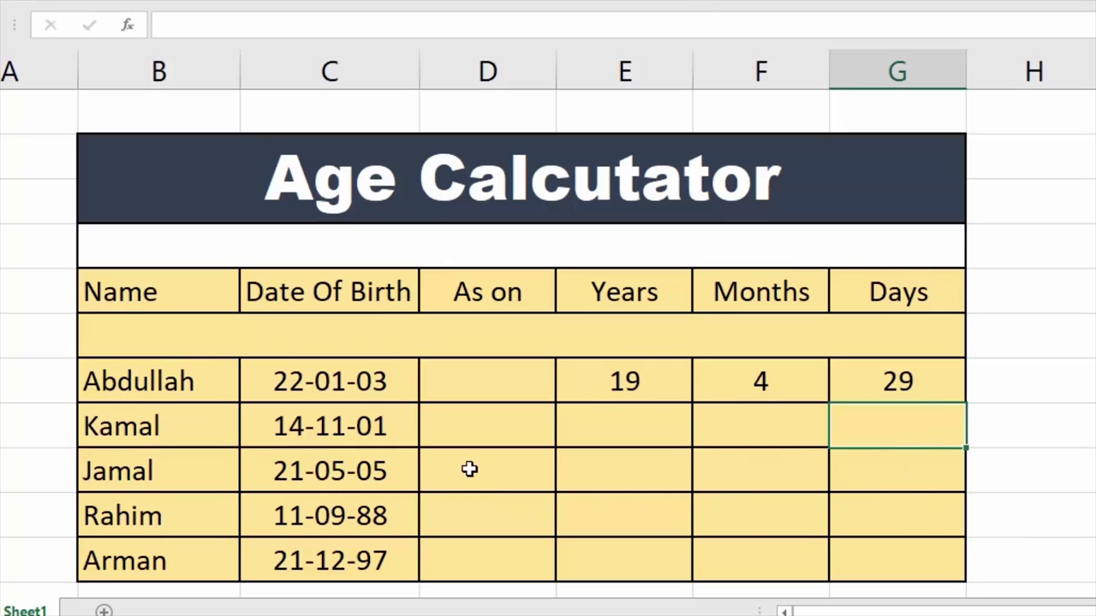
Fill E7:G7's age formulas down to row 10, giving 20-7-6, 17-0-30 and 33-9-9.
drag(616, 383, 865, 383)
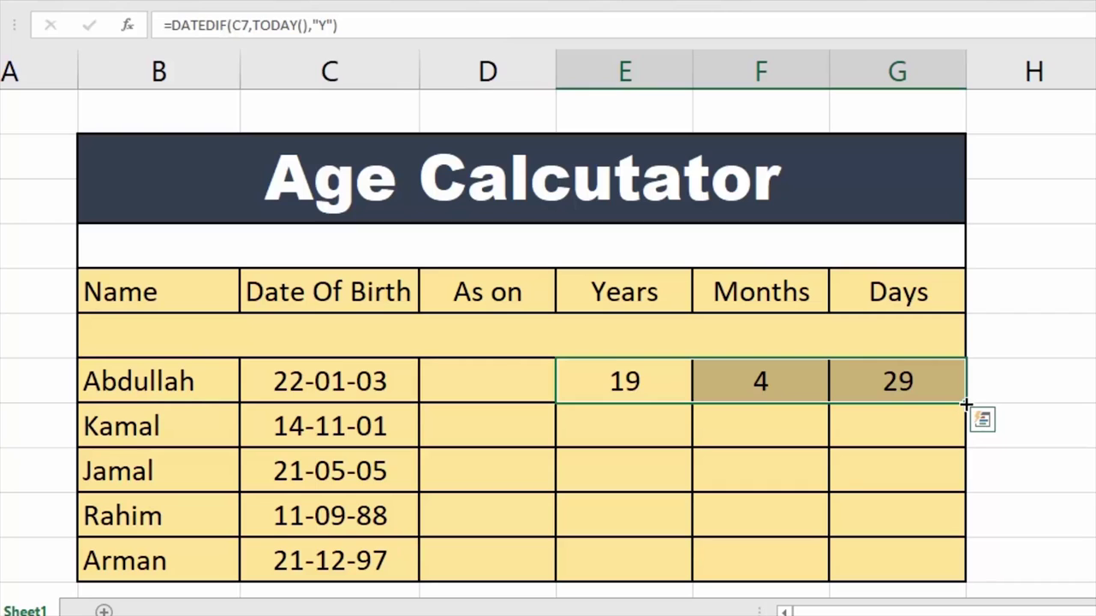
drag(966, 418, 950, 482)
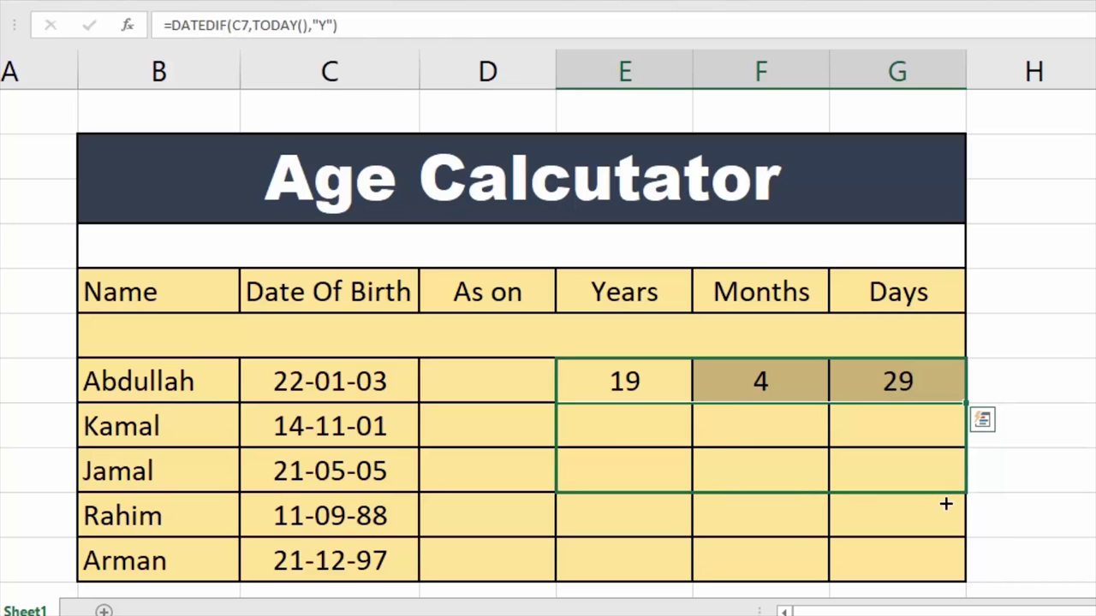
drag(946, 504, 945, 522)
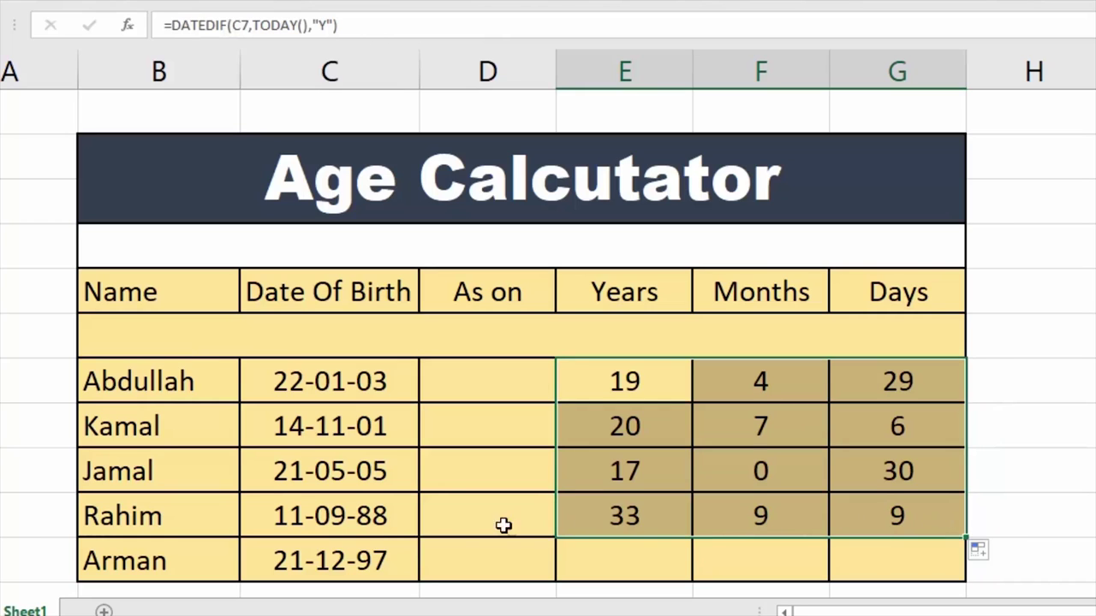
scroll(752, 506, down, 2)
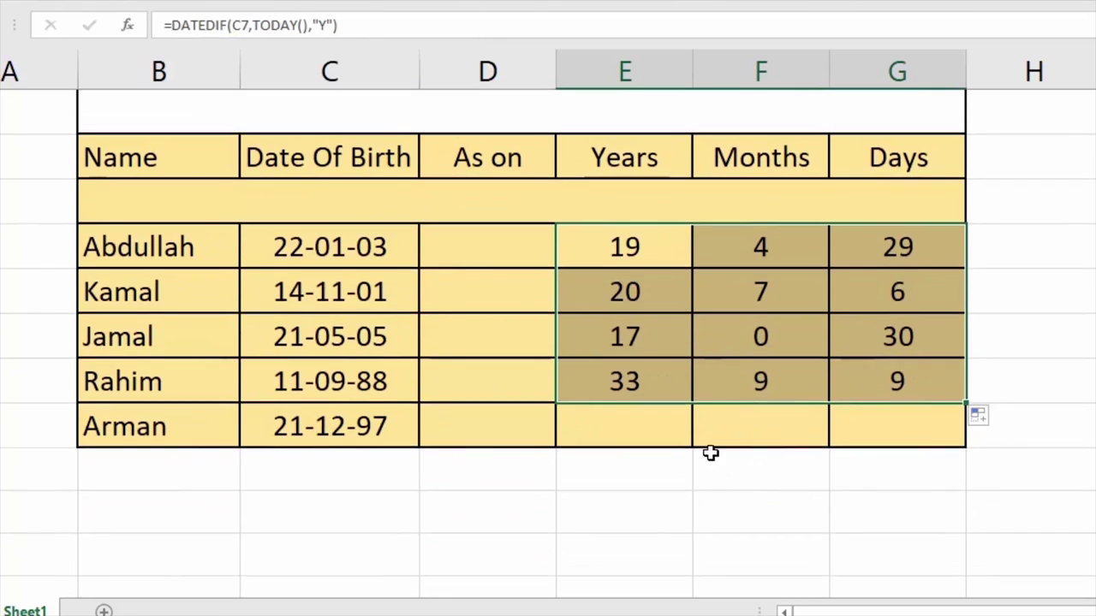
click(648, 258)
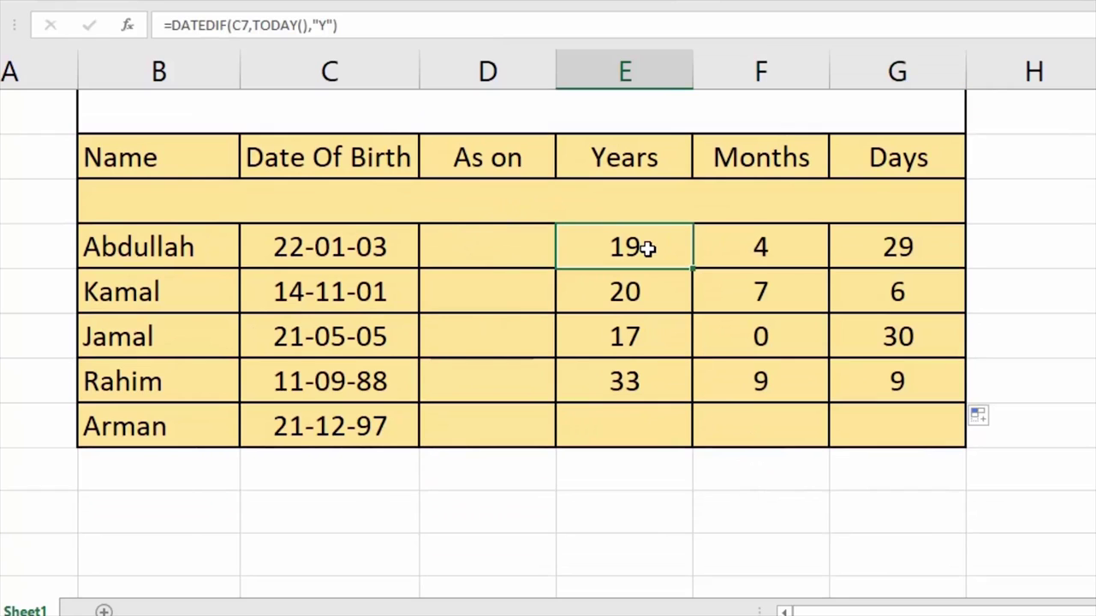
click(620, 421)
click(458, 428)
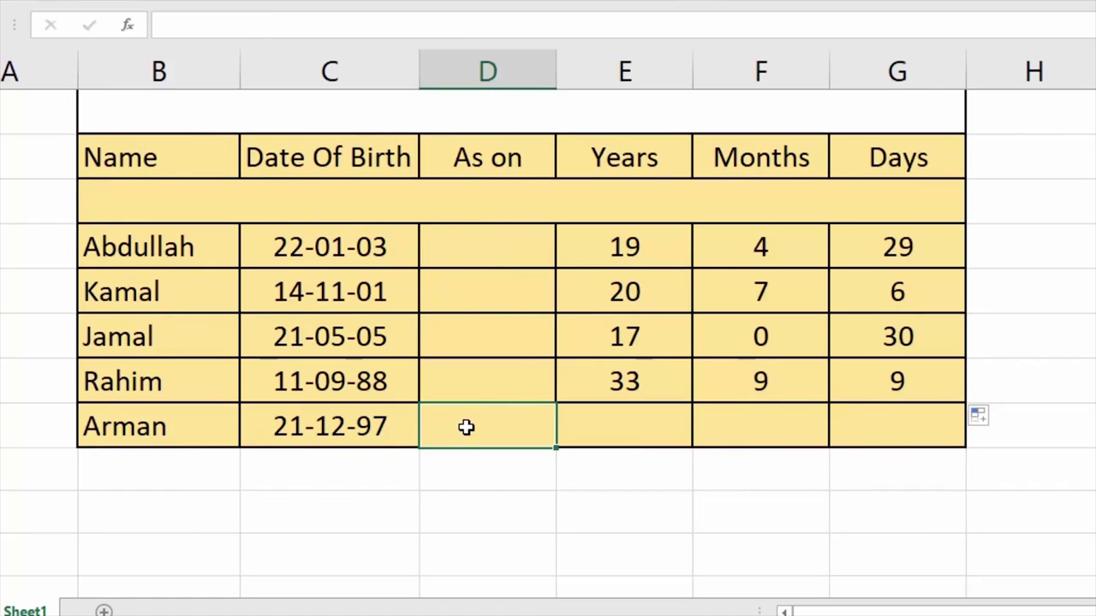
Enter the fixed As on date 22-03-2021 in D11.
text(22-0)
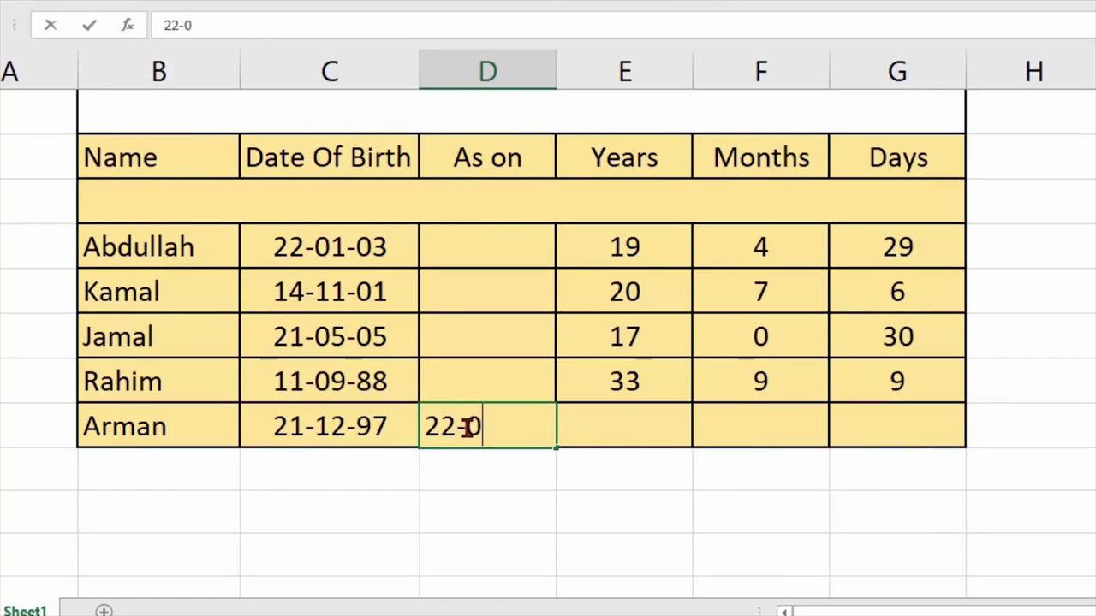
text(3)
text(-2021)
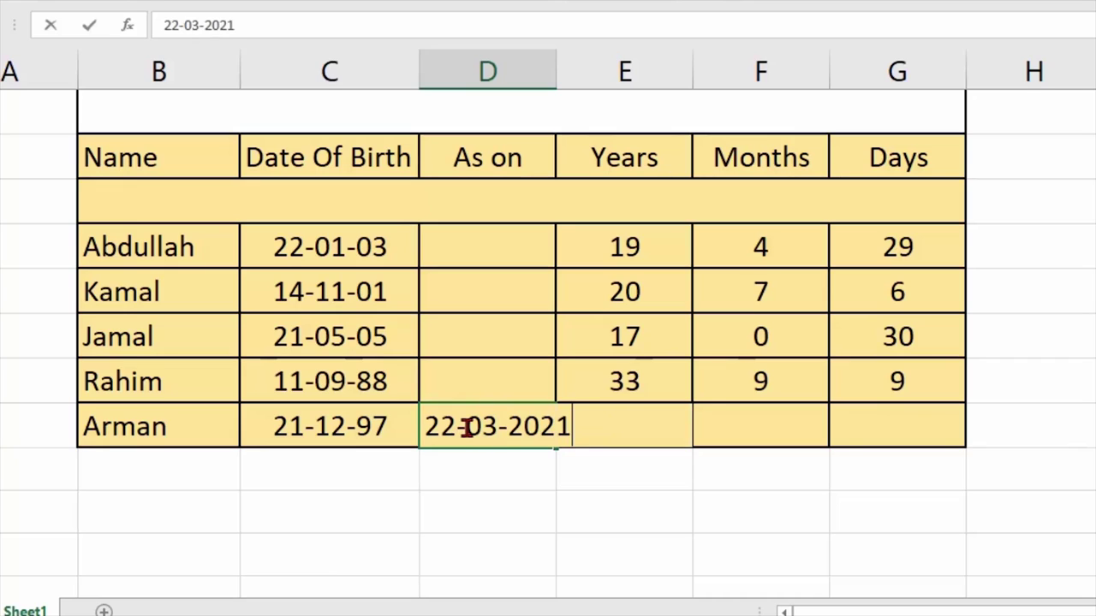
key(Tab)
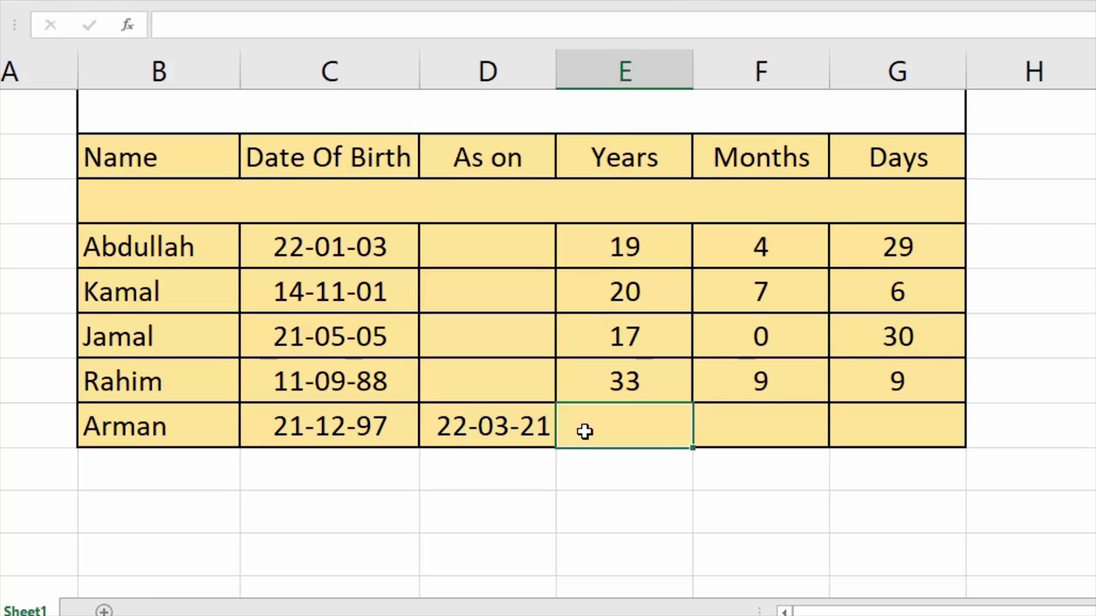
Type =DATEDIF(C7,TODAY(),"Y") into E11 as a starting formula.
text(=DATEDIF(C7,TODAY(),"Y"))
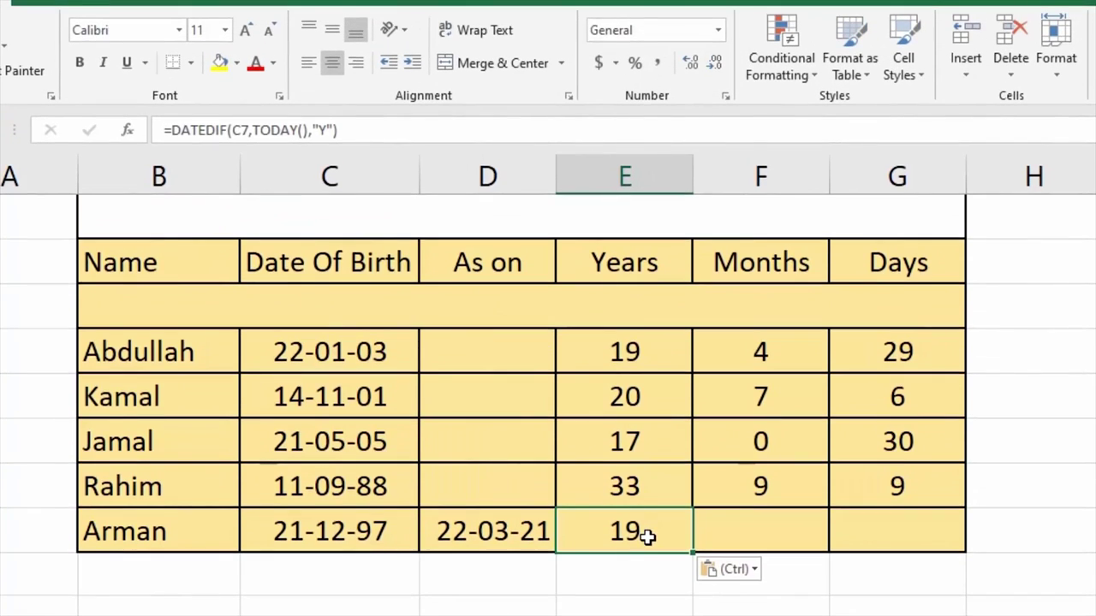
key(Delete)
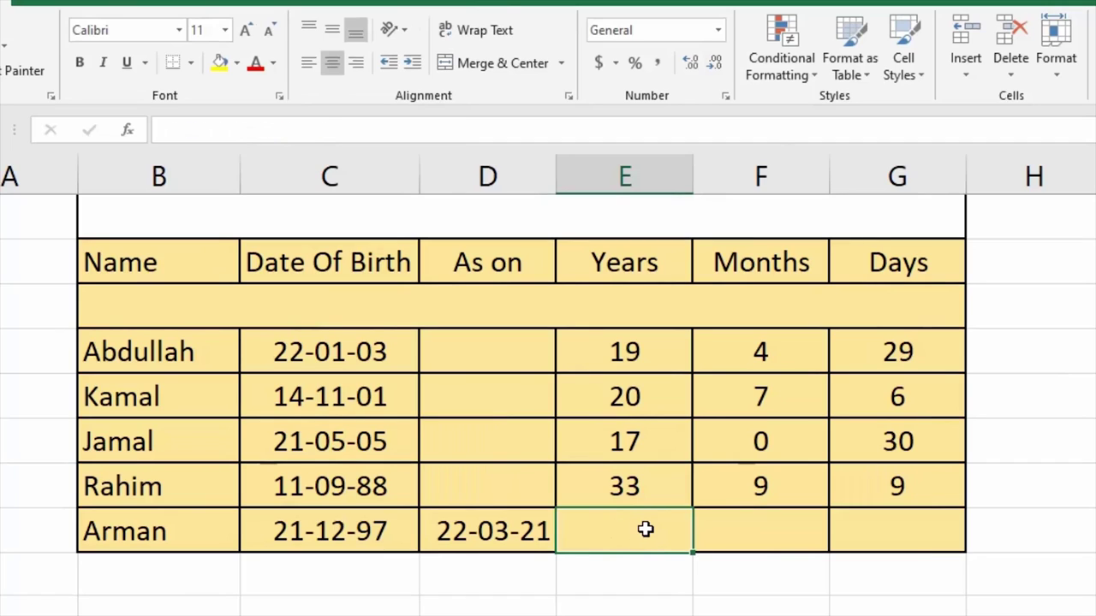
click(240, 137)
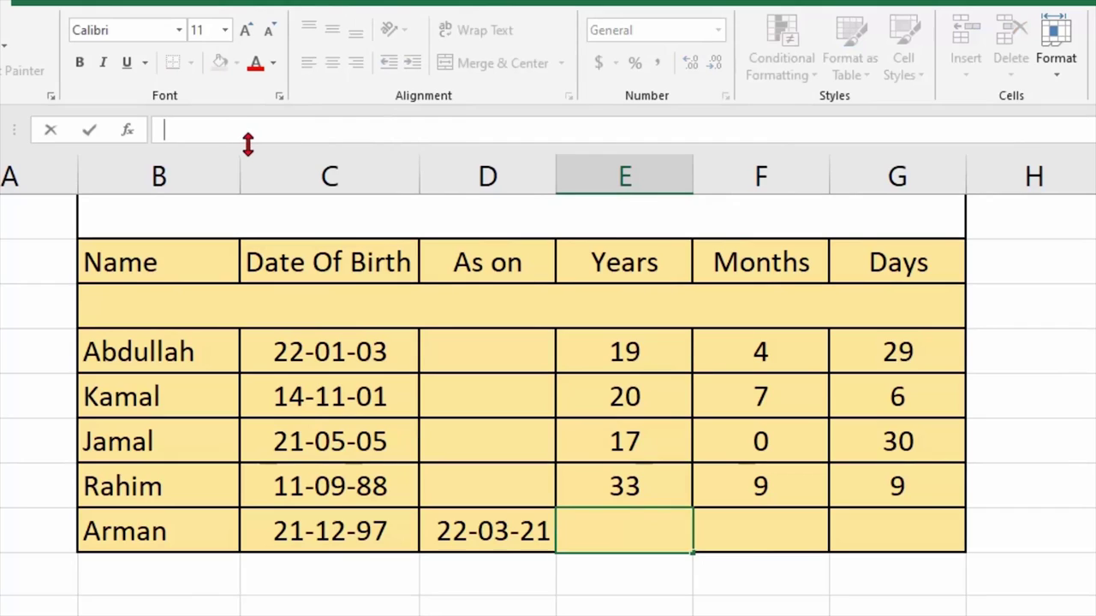
text(=DATEDIF(C7,TODAY(),"Y"))
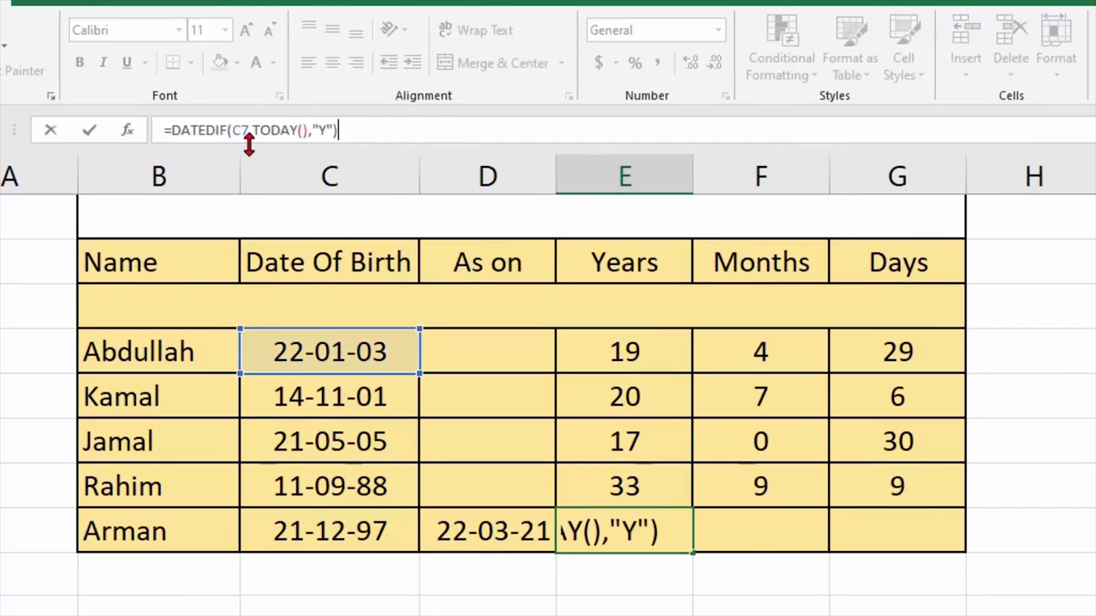
click(304, 130)
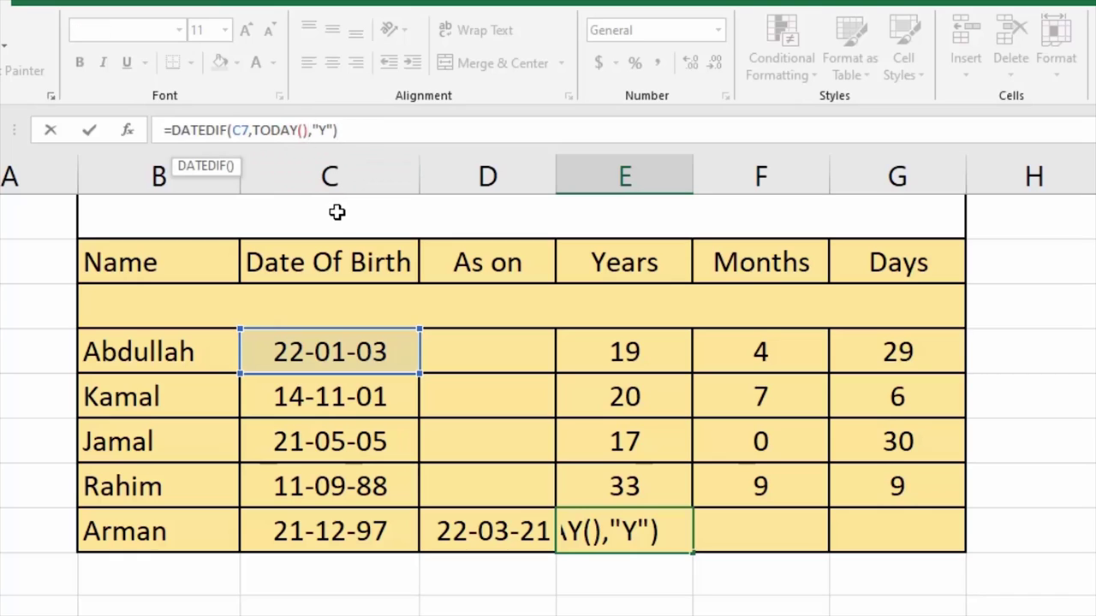
key(BackSpace)
key(BackSpace)
key(BackSpace)
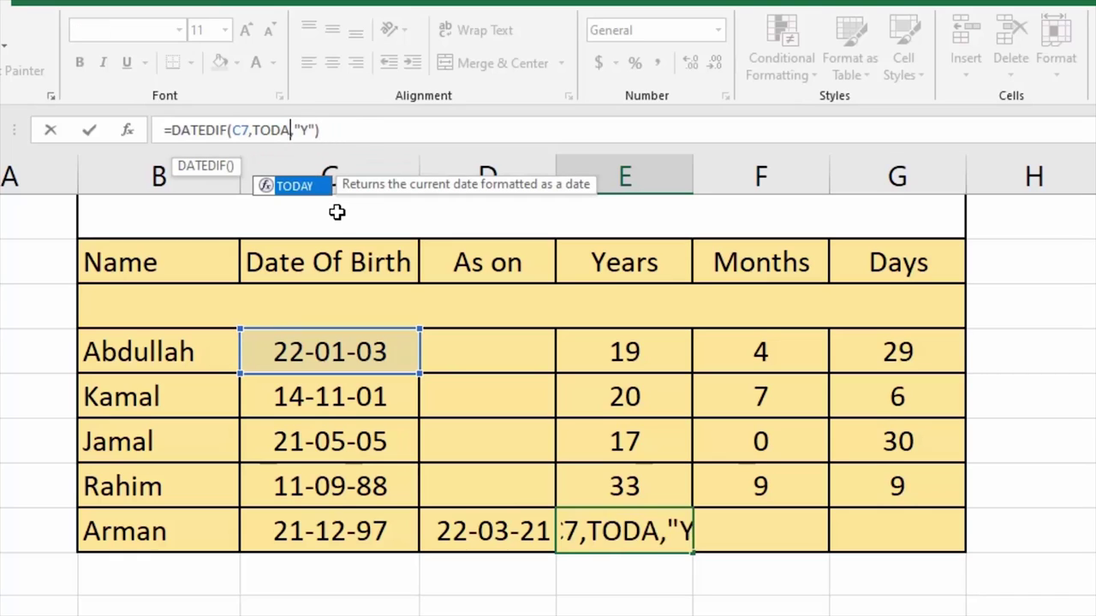
key(BackSpace)
key(BackSpace)
key(BackSpace)
key(BackSpace)
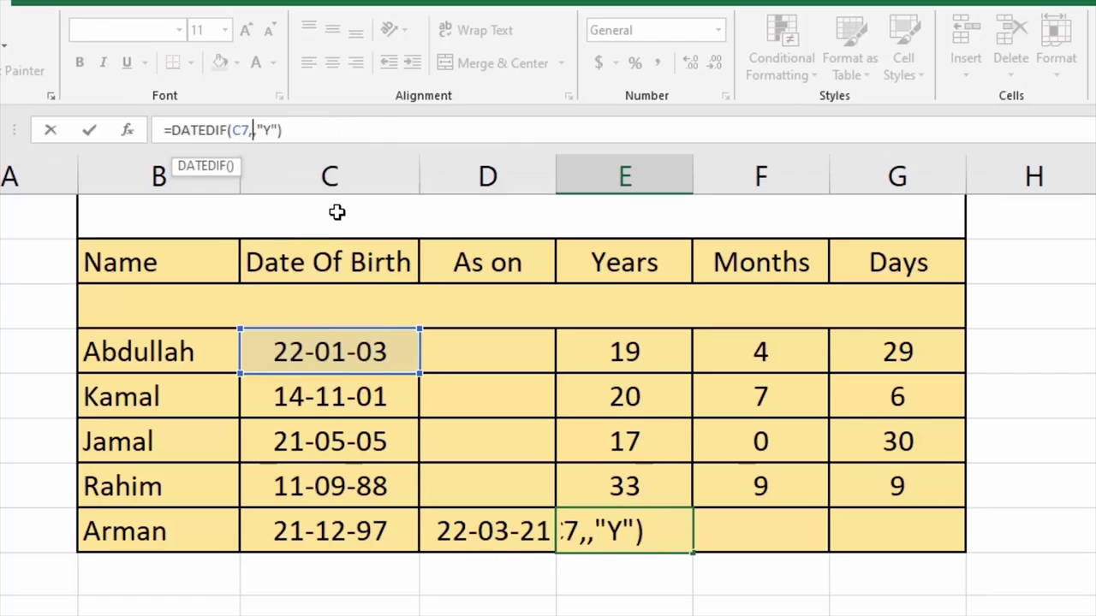
click(255, 130)
text(TODAY())
key(End)
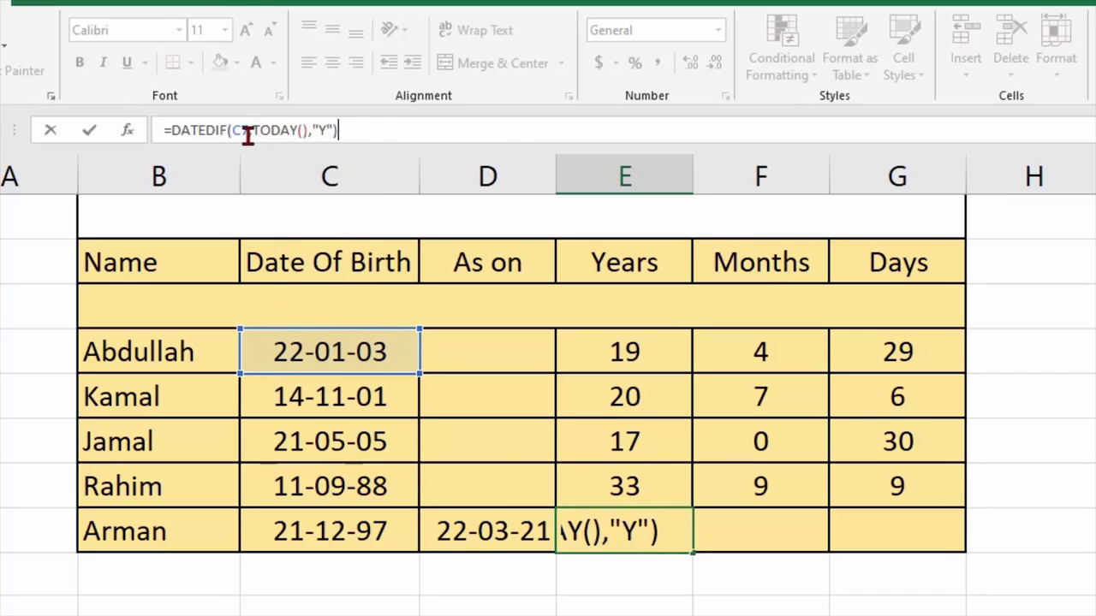
Repoint E11's formula to =DATEDIF(C11,D11,"Y"), showing 23 years.
click(246, 133)
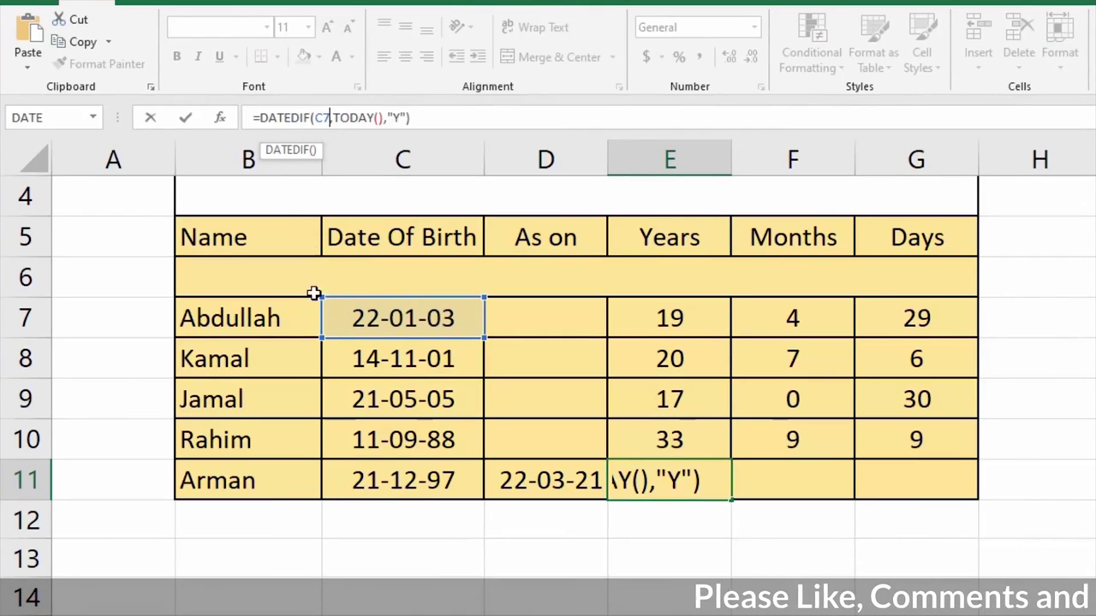
key(BackSpace)
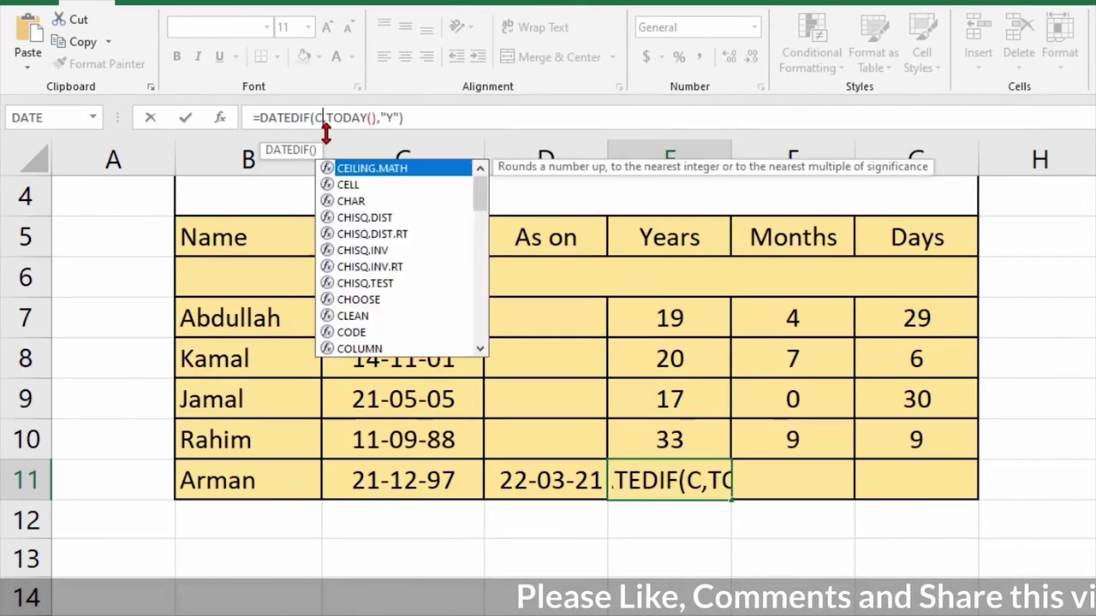
key(BackSpace)
click(392, 484)
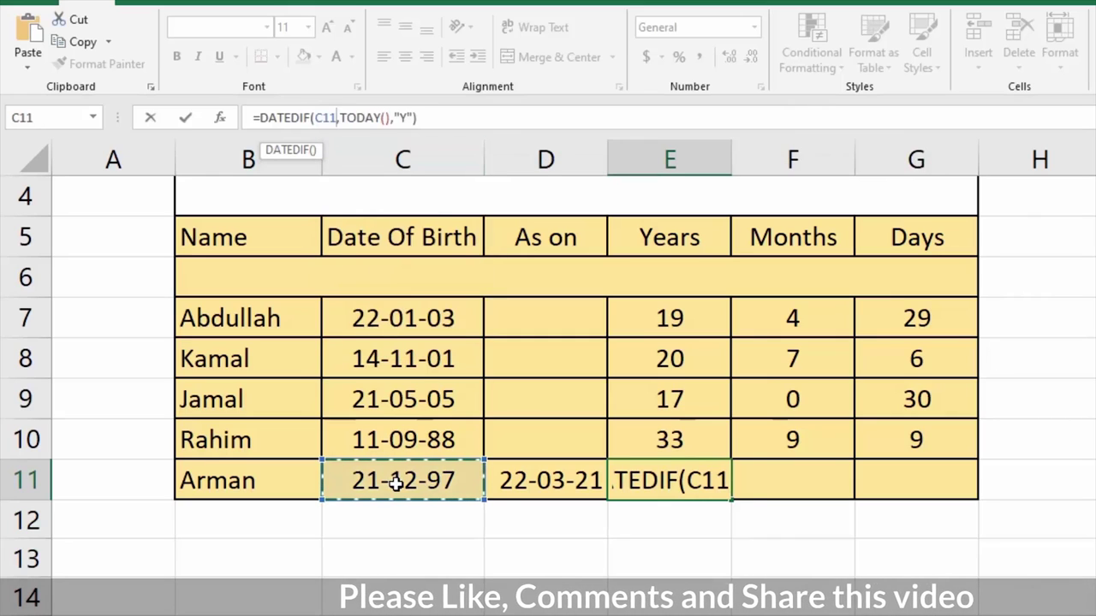
click(390, 119)
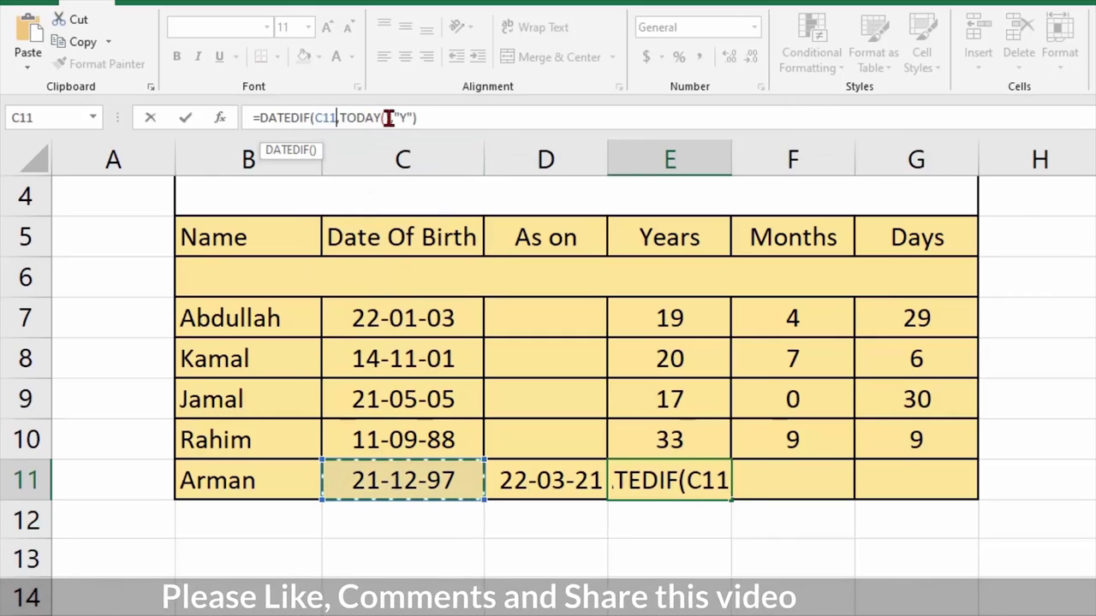
key(BackSpace)
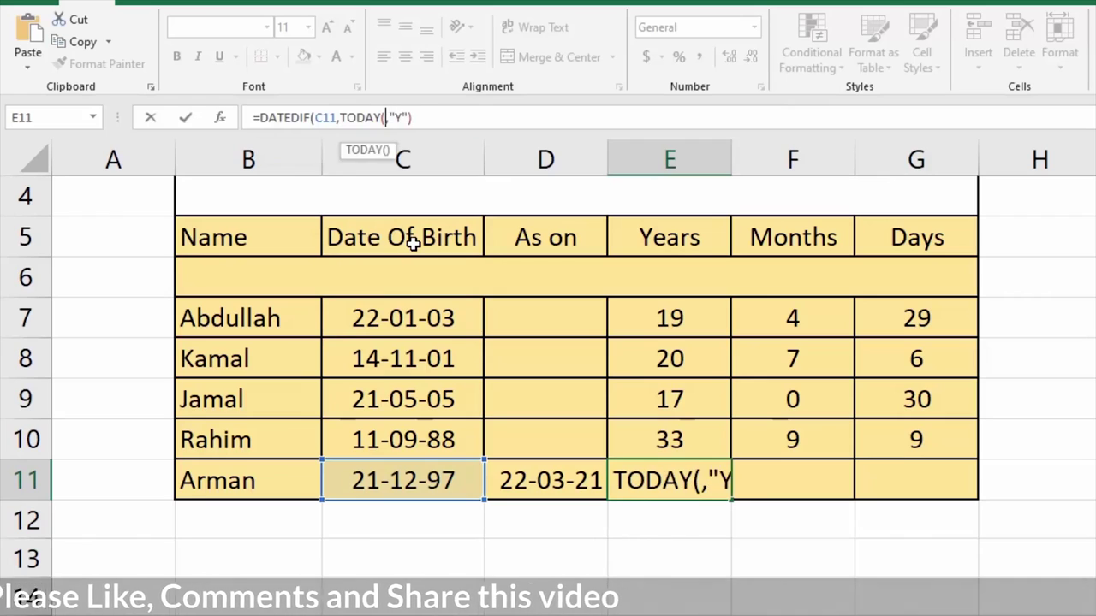
key(BackSpace)
key(BackSpace)
key(BackSpace)
key(BackSpace)
key(BackSpace)
key(BackSpace)
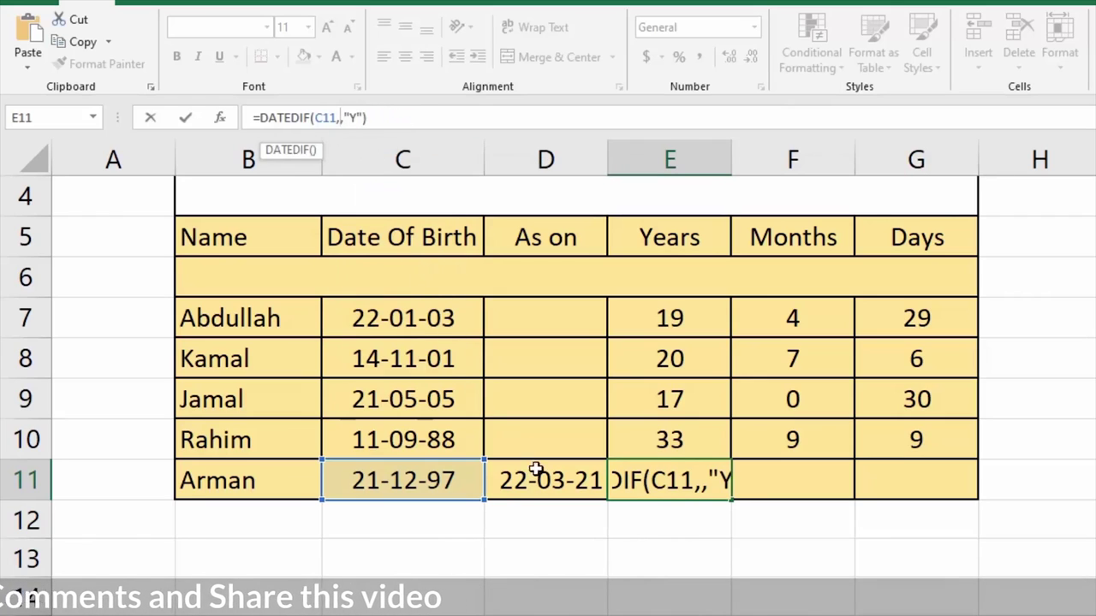
click(542, 484)
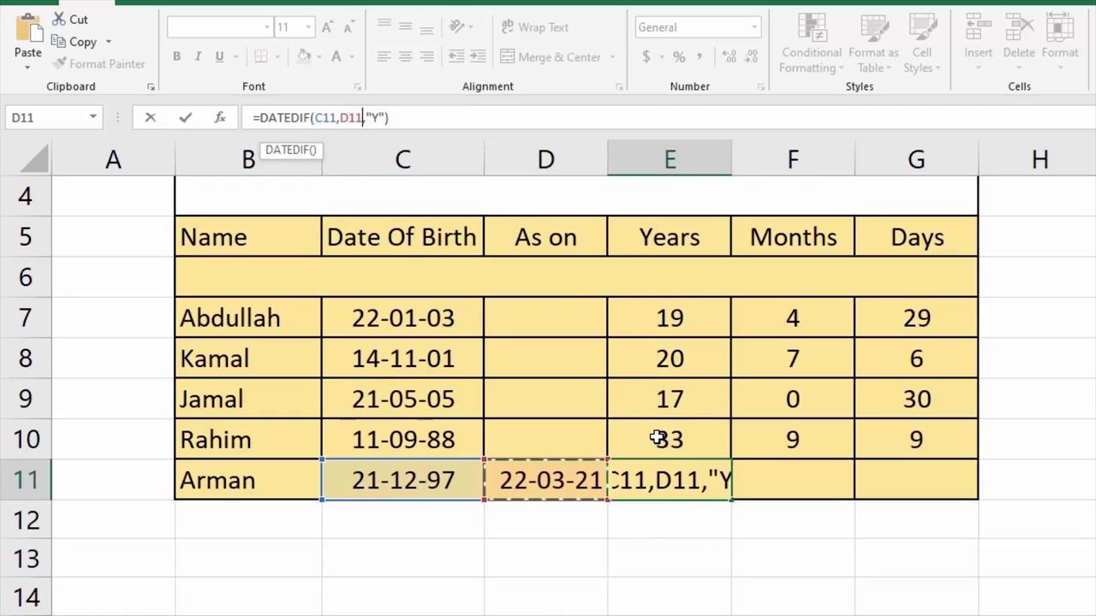
key(Return)
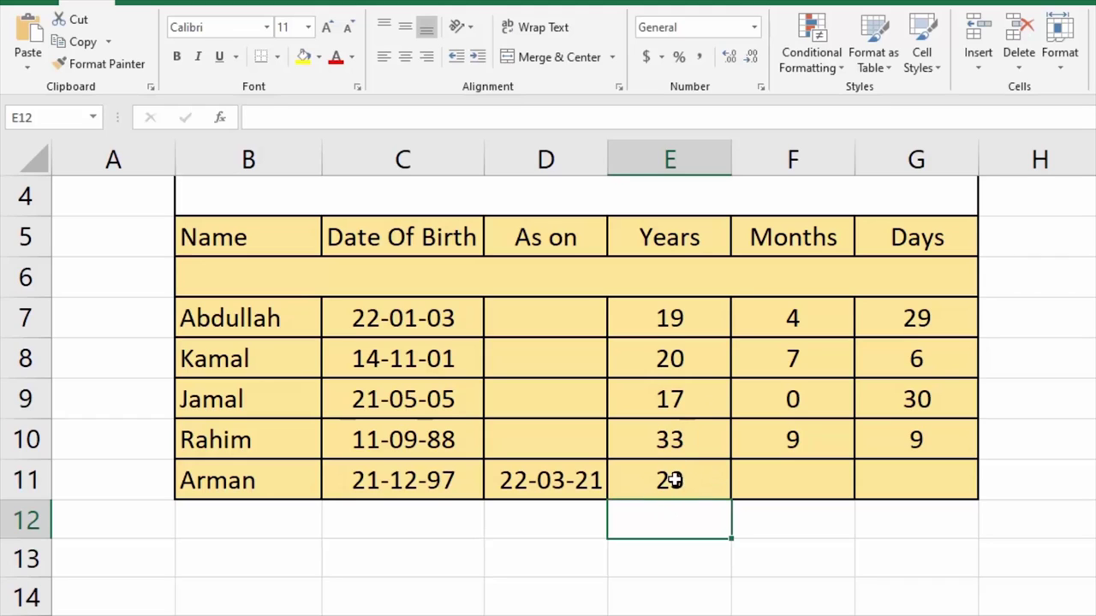
Reuse E11's formula to put =DATEDIF(C11,D11,"YM") in F11, giving 3 months.
click(761, 476)
click(367, 121)
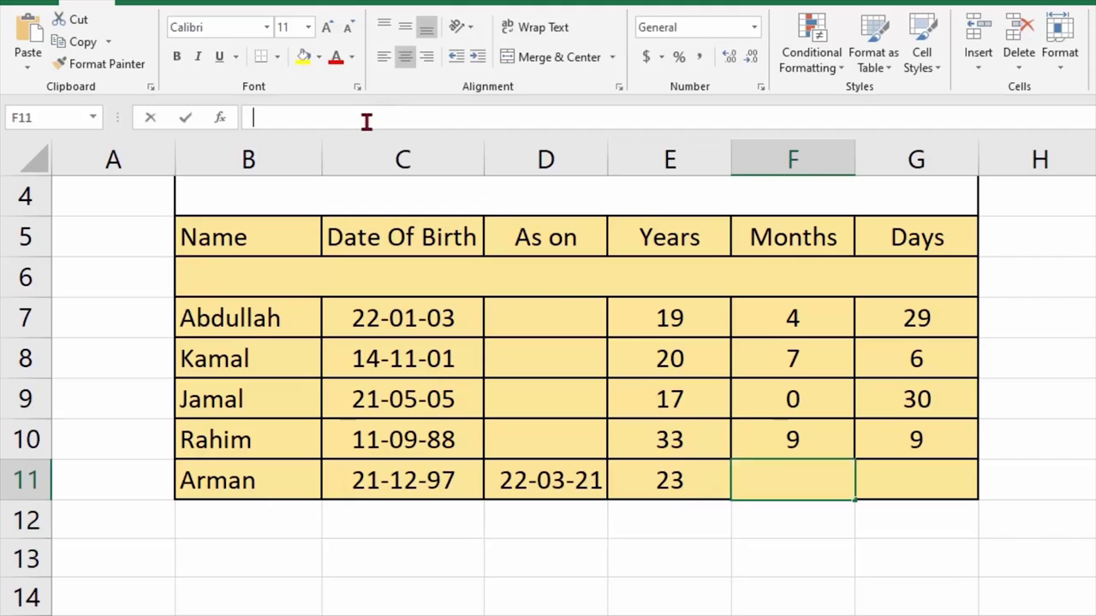
key(Escape)
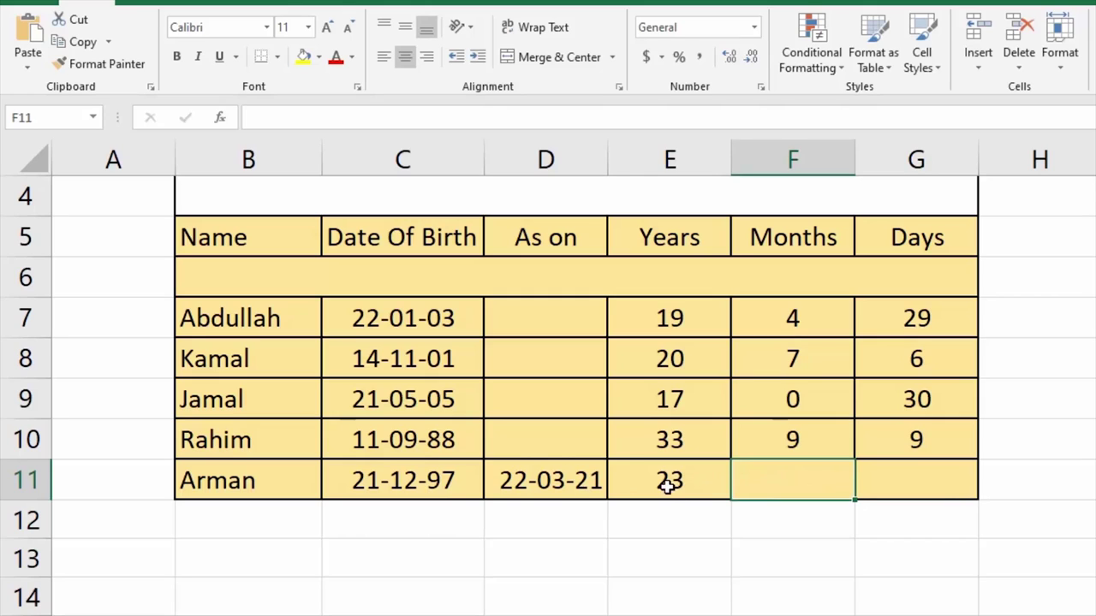
click(679, 482)
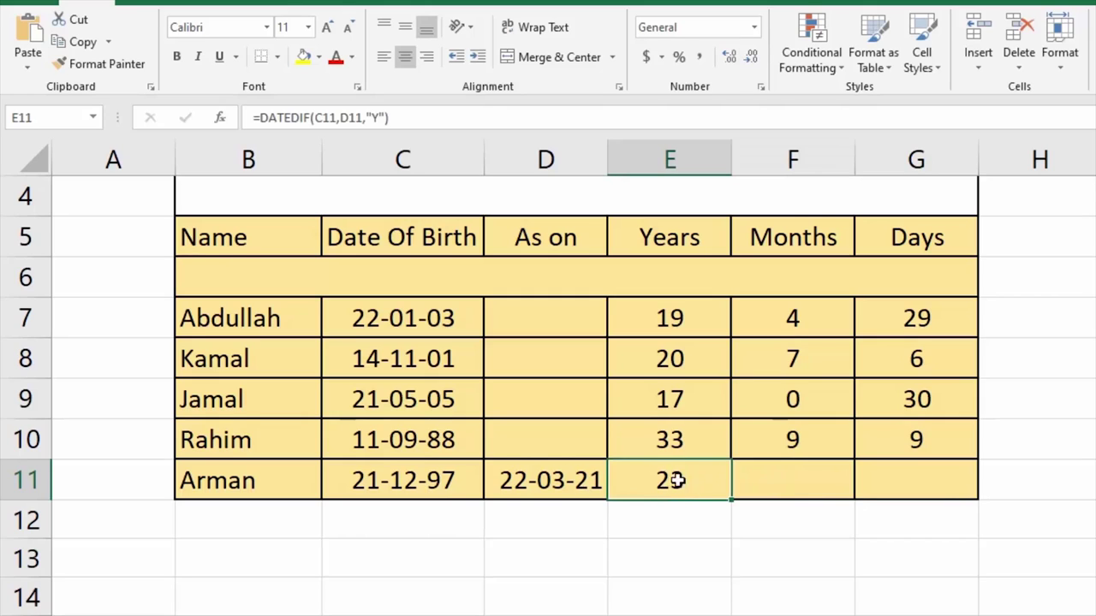
drag(399, 117, 294, 118)
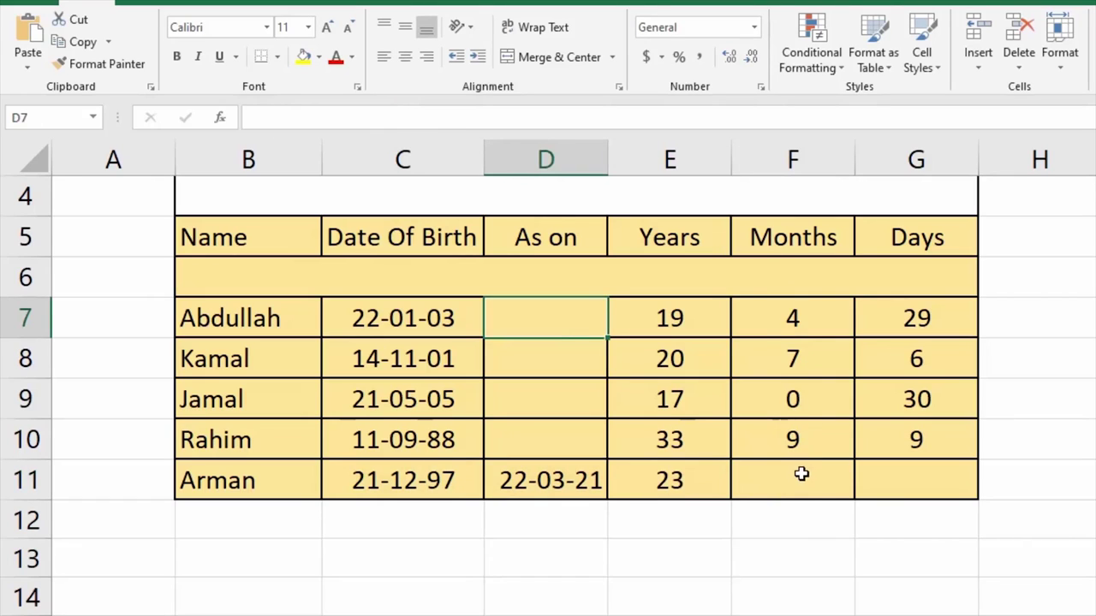
click(801, 478)
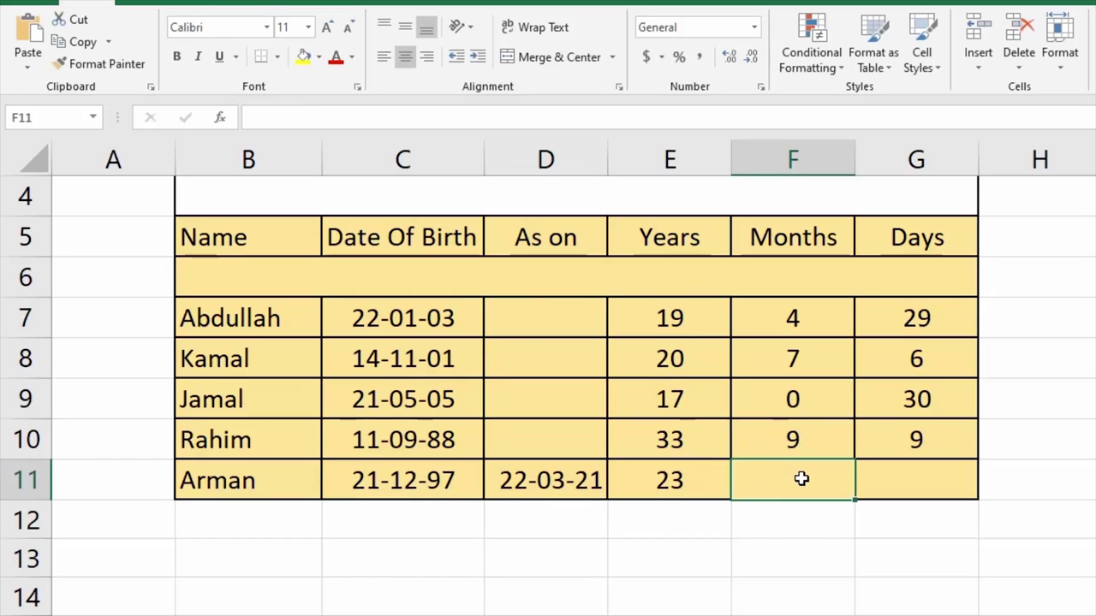
click(285, 114)
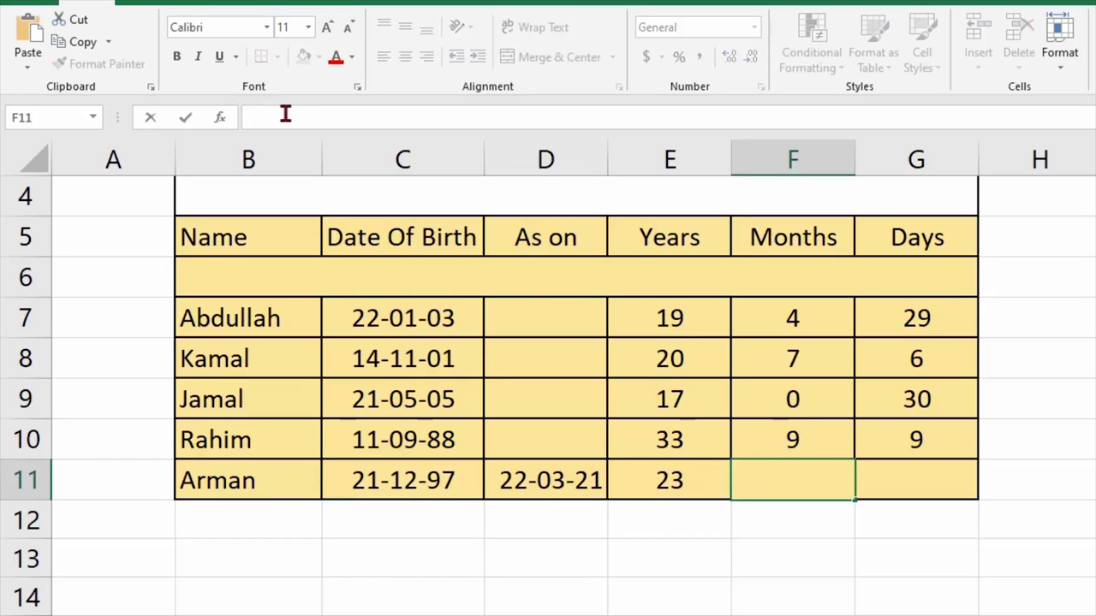
text(=DATEDIF(C11,D11,"Y"))
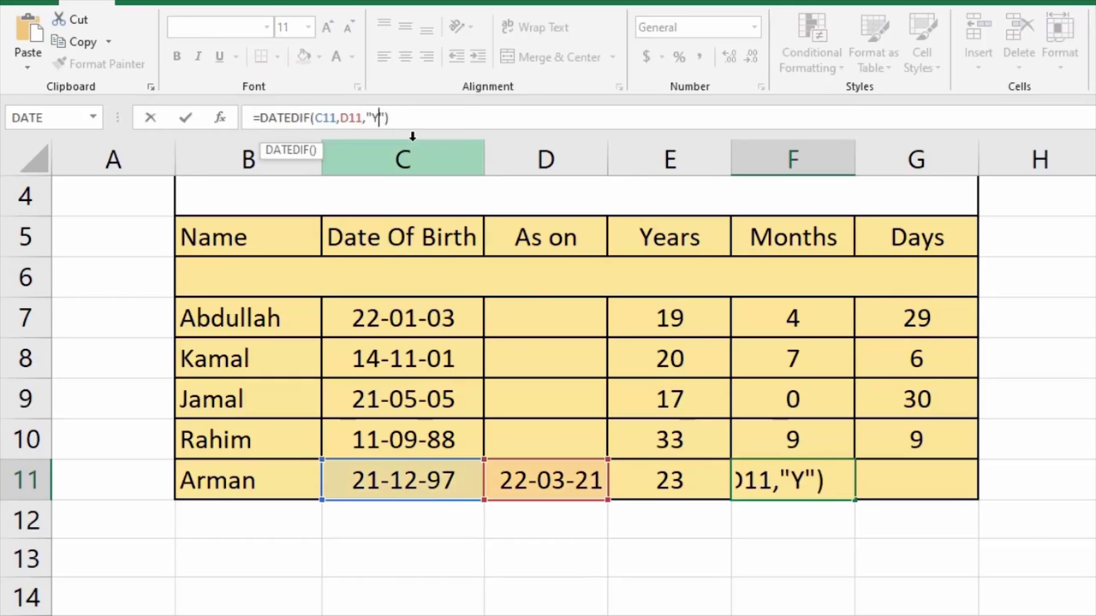
text(M)
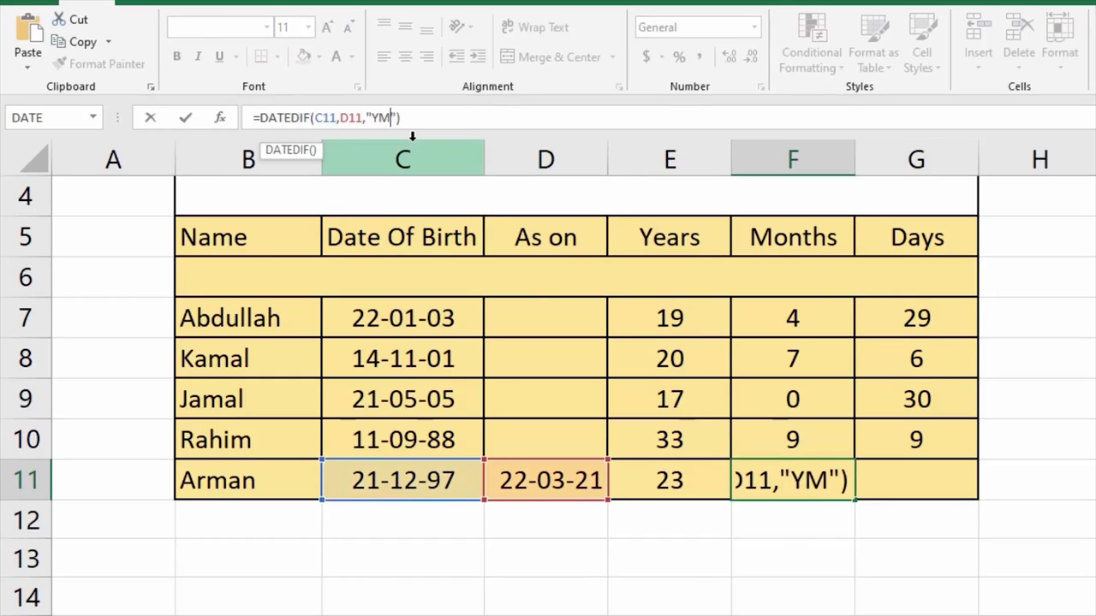
key(Return)
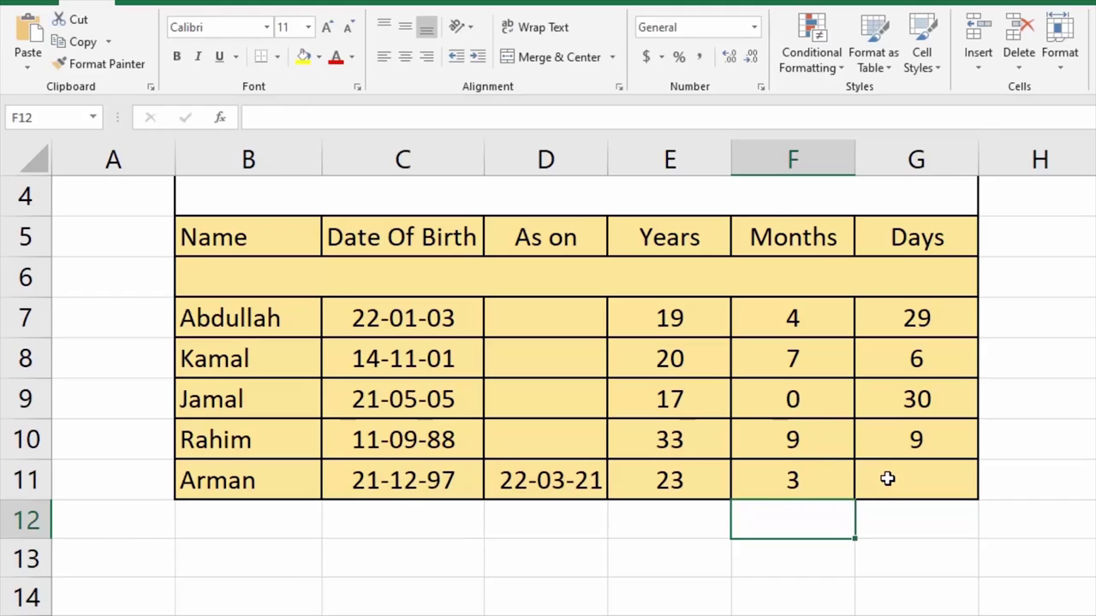
Enter =DATEDIF(C11,D11,"MD") in G11 so the last row shows 1 day.
click(887, 480)
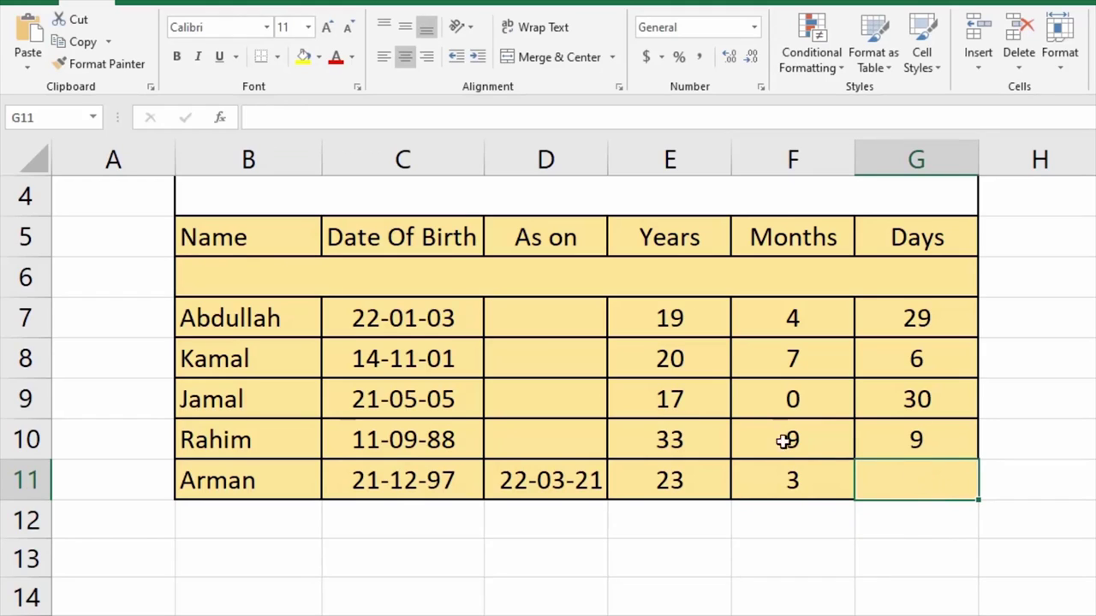
click(325, 114)
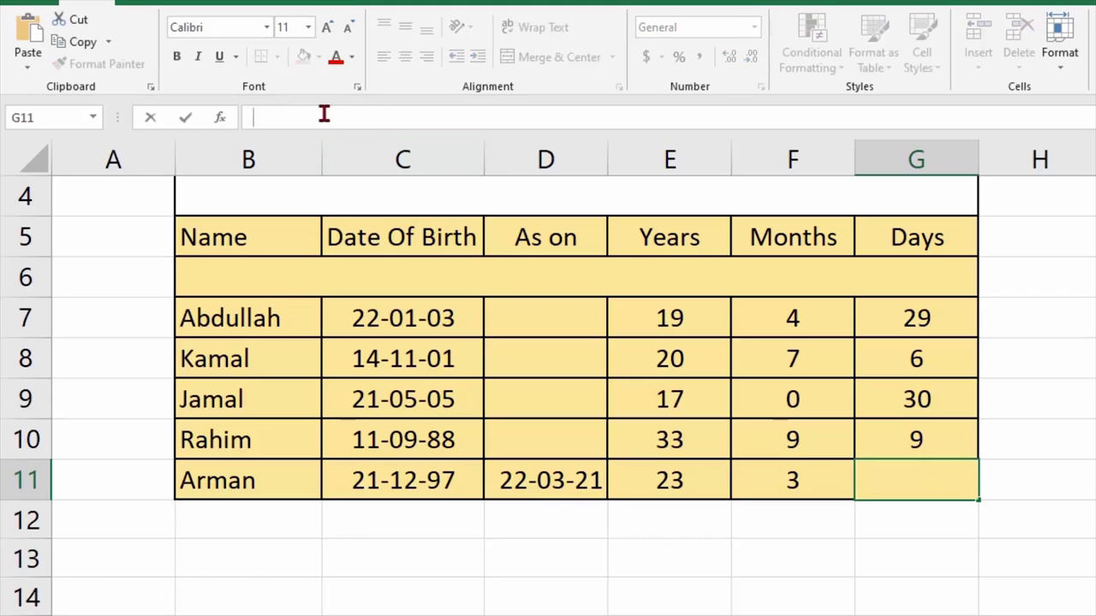
text(=DATEDIF(C11,D11,"Y"))
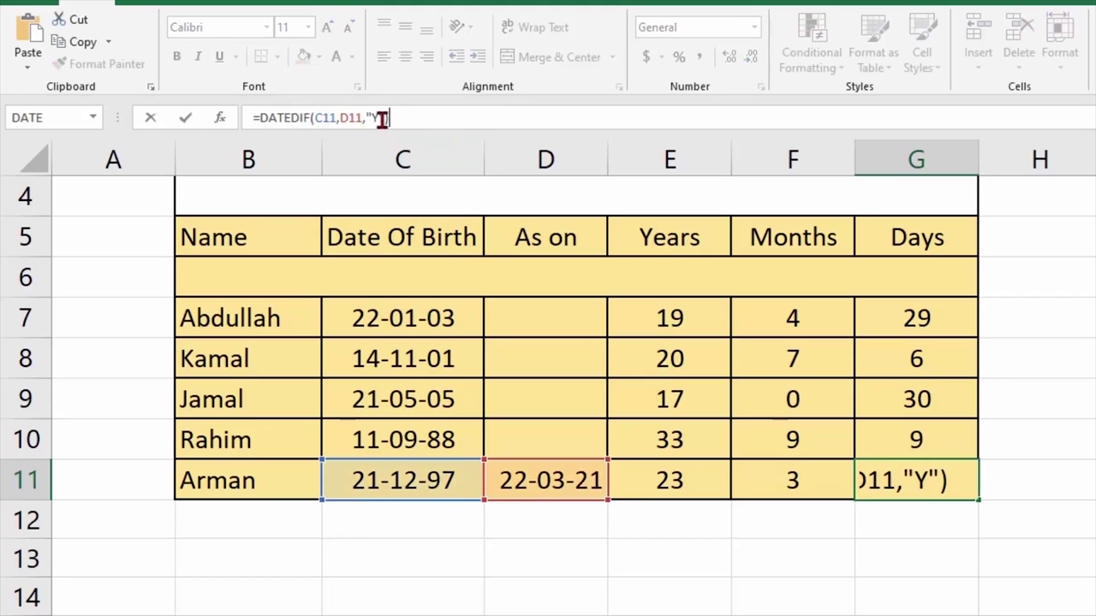
click(377, 117)
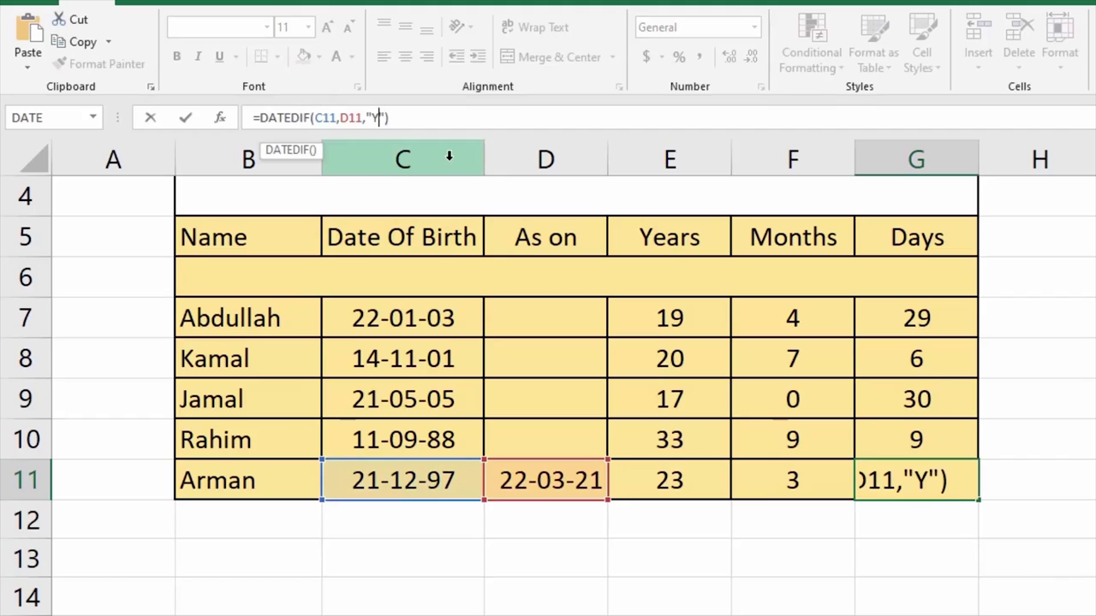
key(BackSpace)
text(MD)
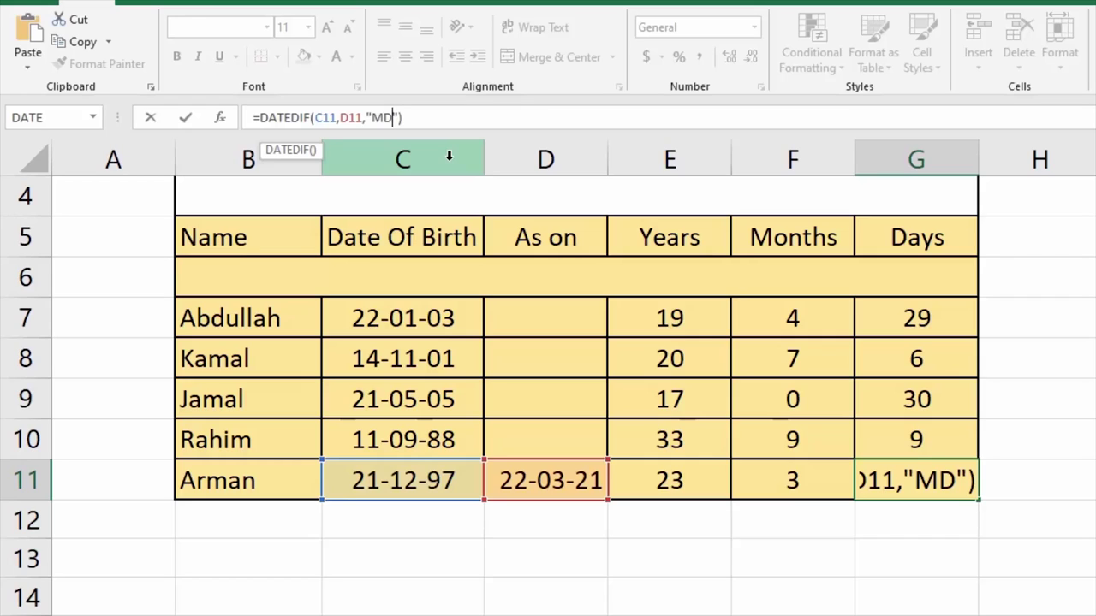
key(Return)
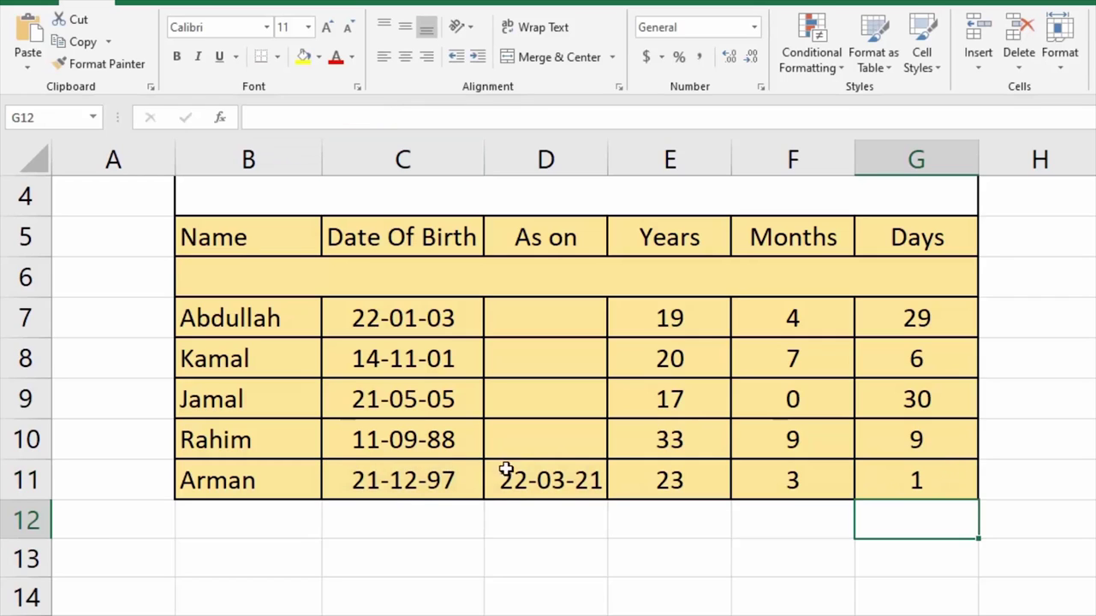